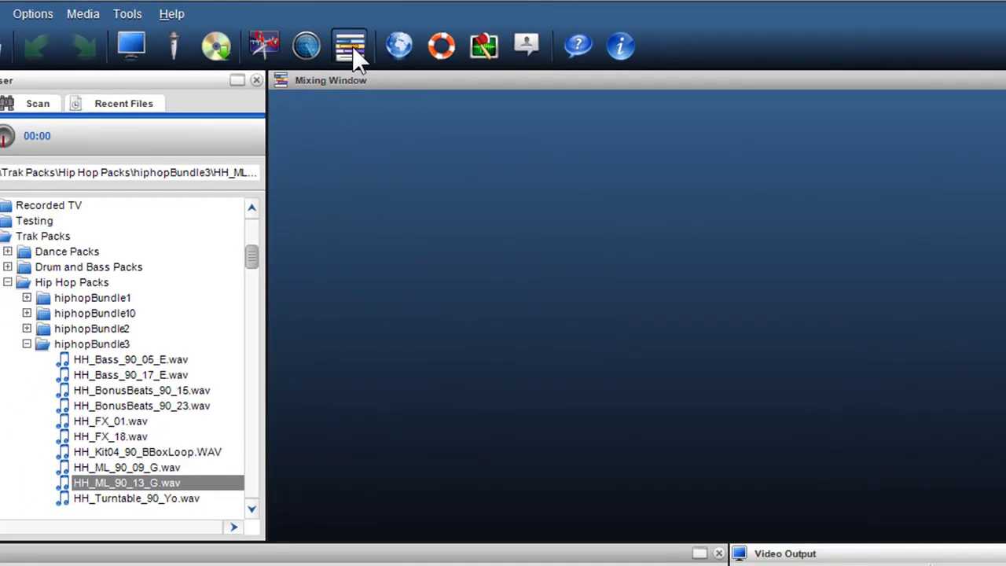
# Step: Create a new empty mix, Mix 4, at 120.00 tempo using the New Mix button
pyautogui.click(364, 56)
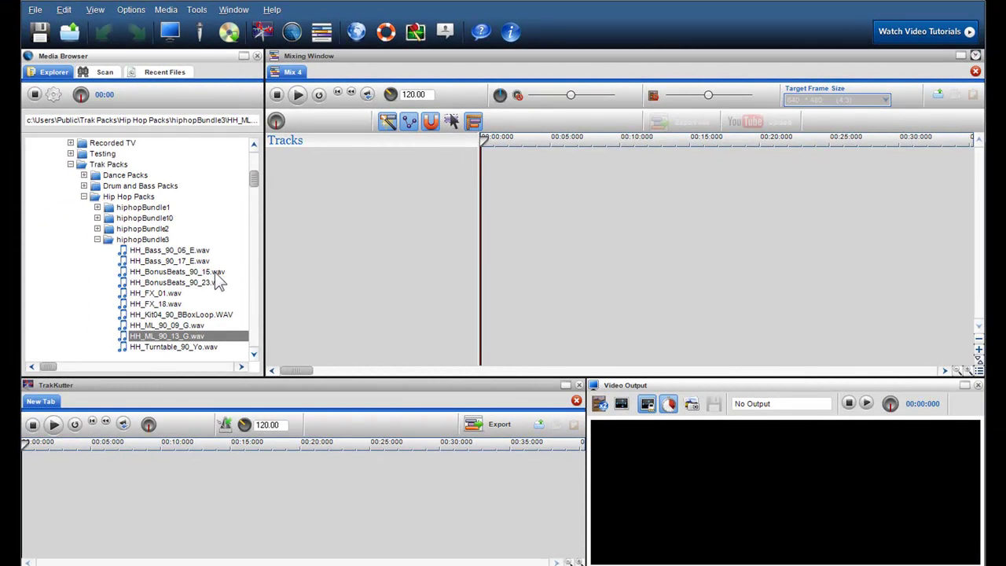
# Step: Place HH_BonusBeats_90_15.wav on track 1 and HH_BonusBeats_90_23.wav after it on track 2
pyautogui.click(215, 272)
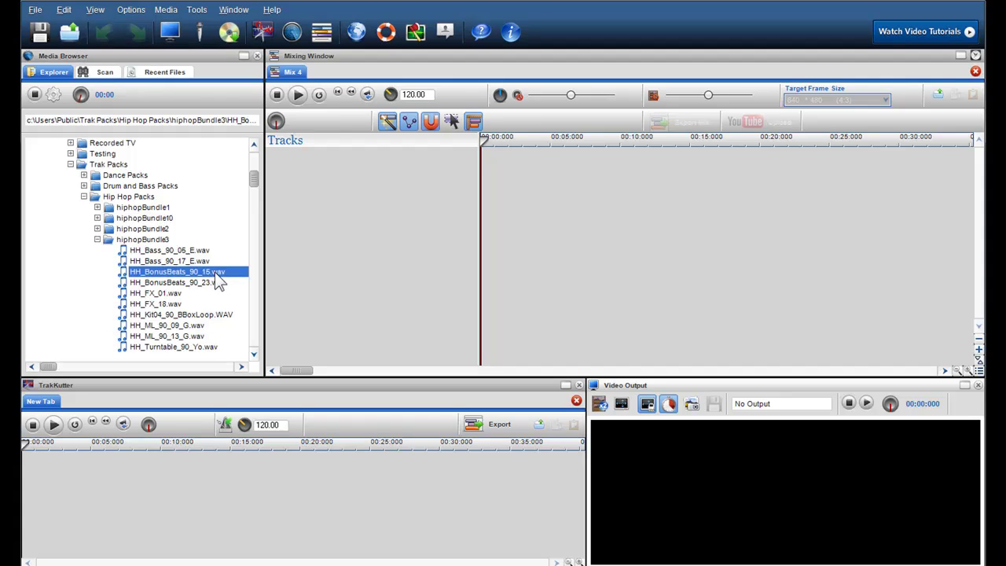
pyautogui.moveTo(217, 277); pyautogui.dragTo(483, 189)
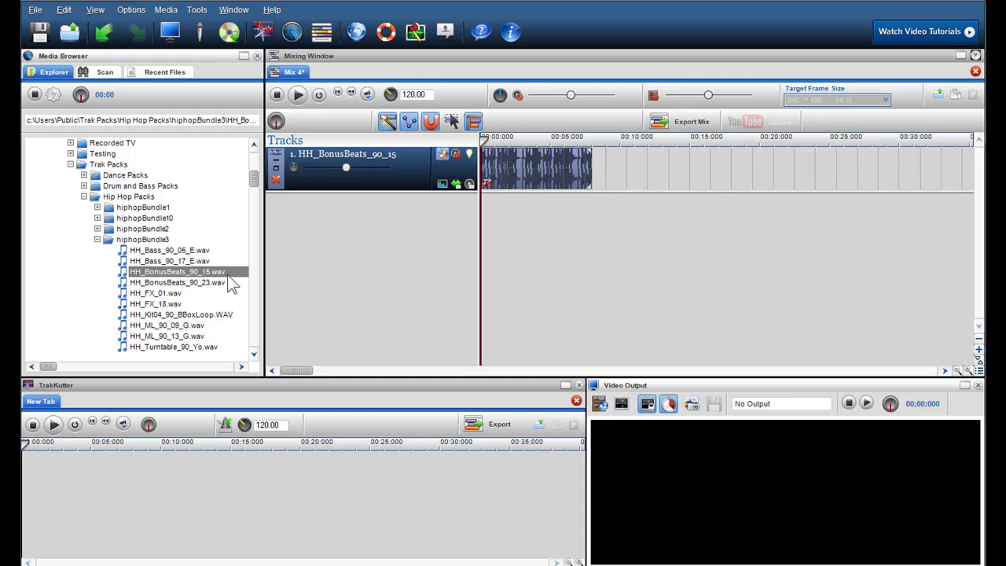
pyautogui.moveTo(201, 290); pyautogui.dragTo(593, 201)
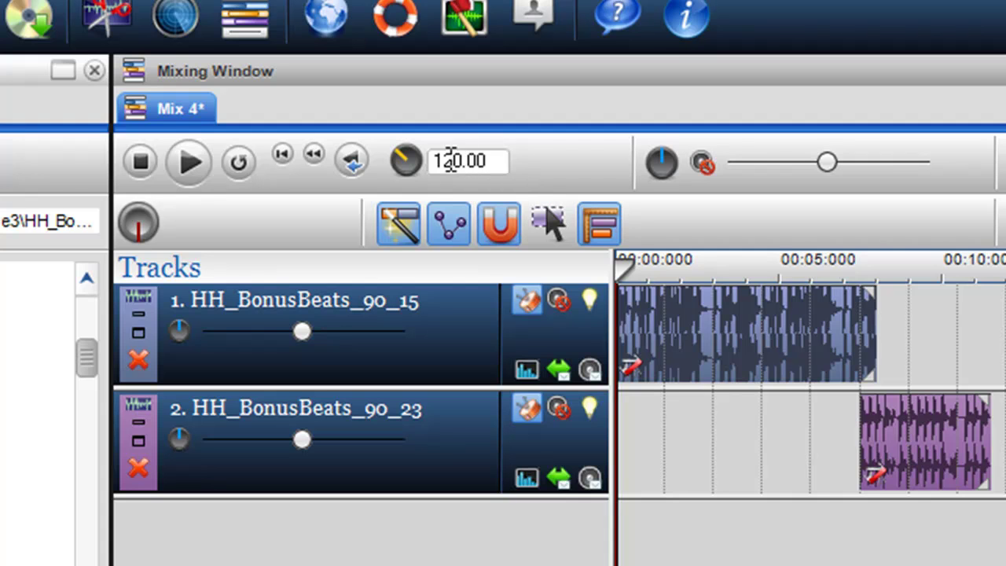
# Step: Change Mix 4's tempo from 120.00 to 90
pyautogui.moveTo(405, 161); pyautogui.dragTo(395, 197)
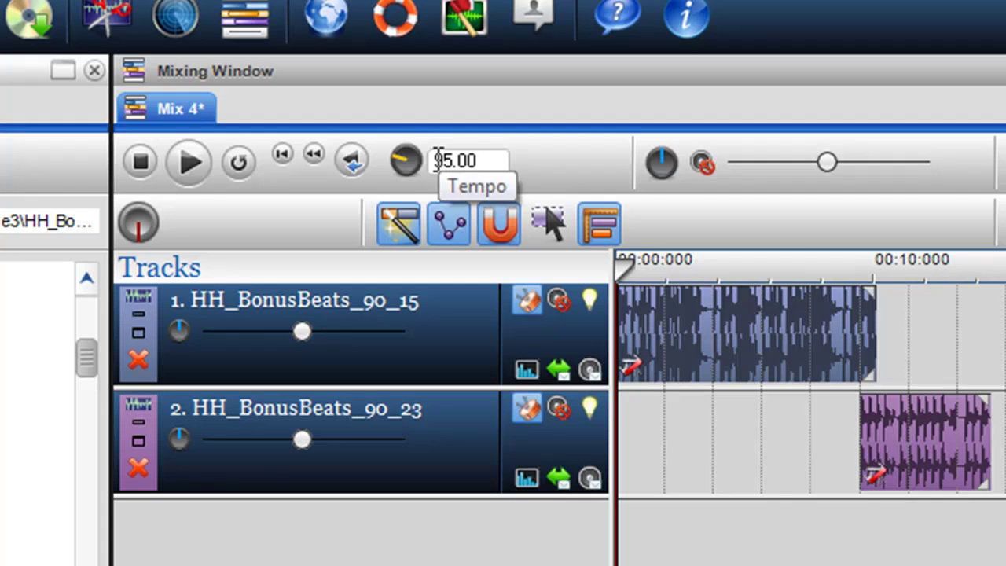
pyautogui.doubleClick(495, 160)
pyautogui.press('BackSpace')
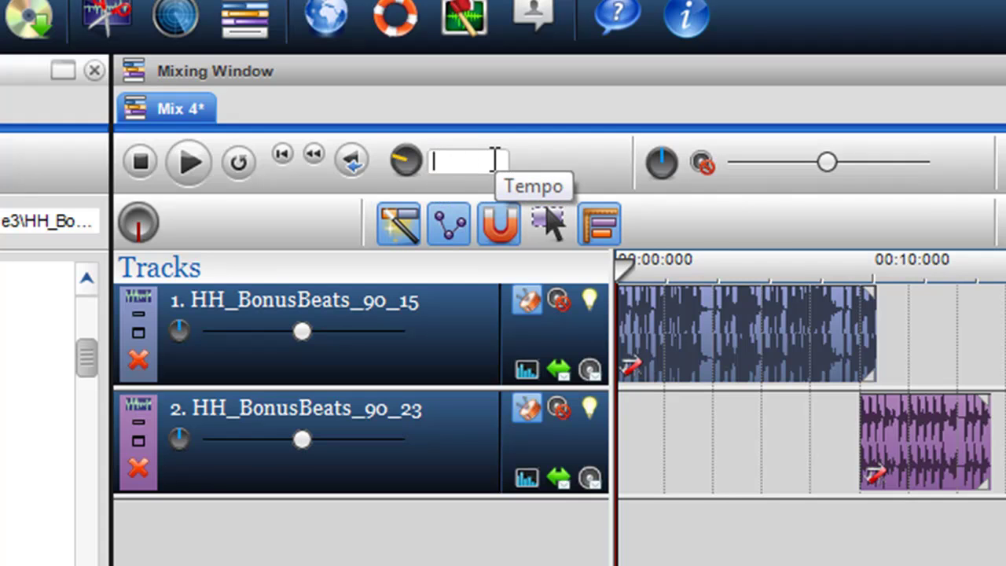
pyautogui.write('90')
pyautogui.click(702, 470)
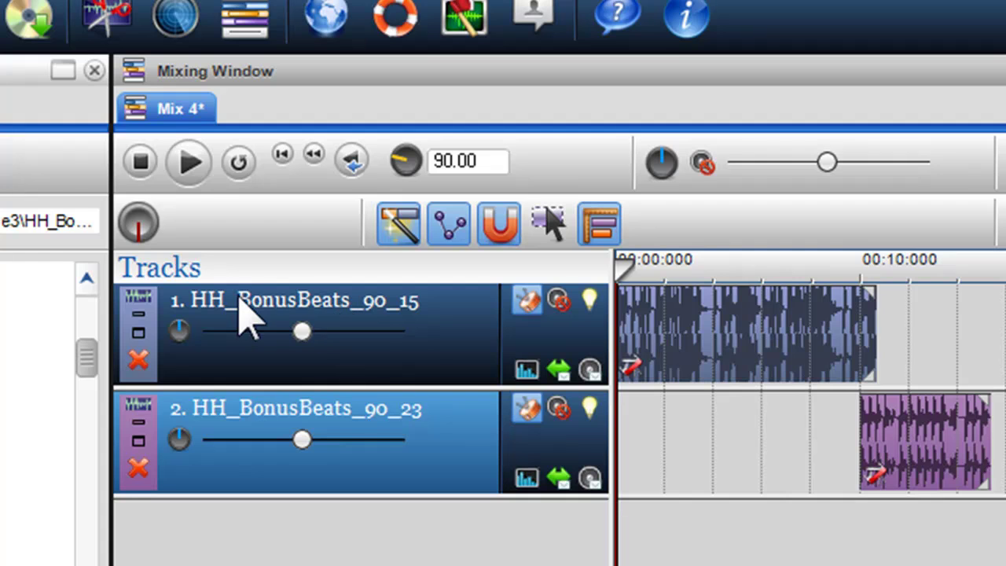
pyautogui.click(529, 302)
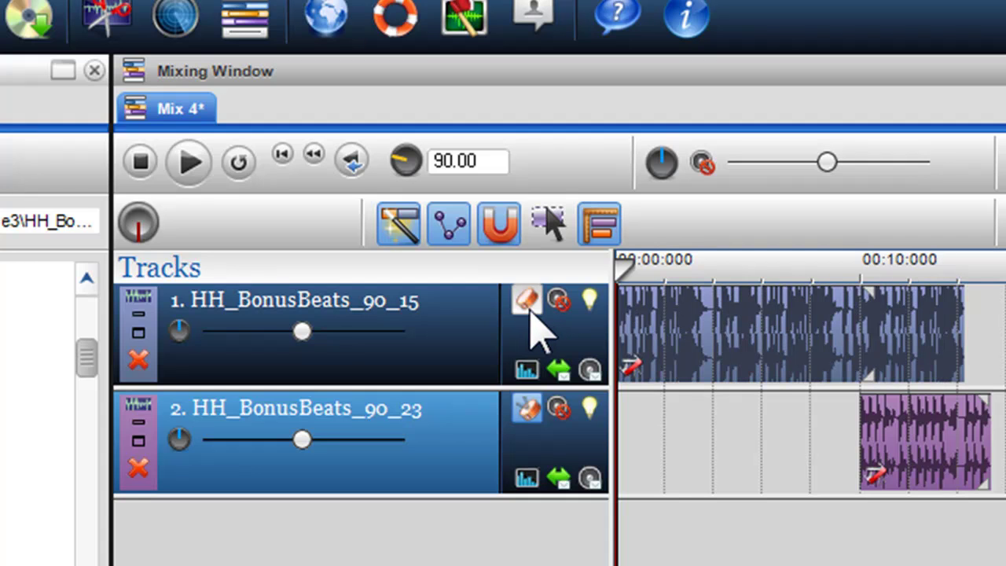
pyautogui.click(529, 307)
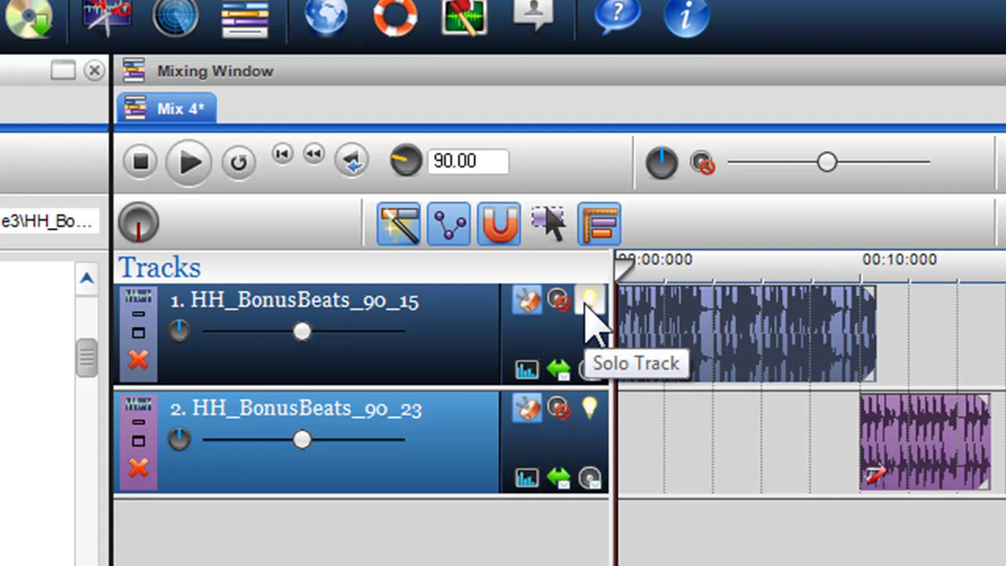
pyautogui.click(590, 372)
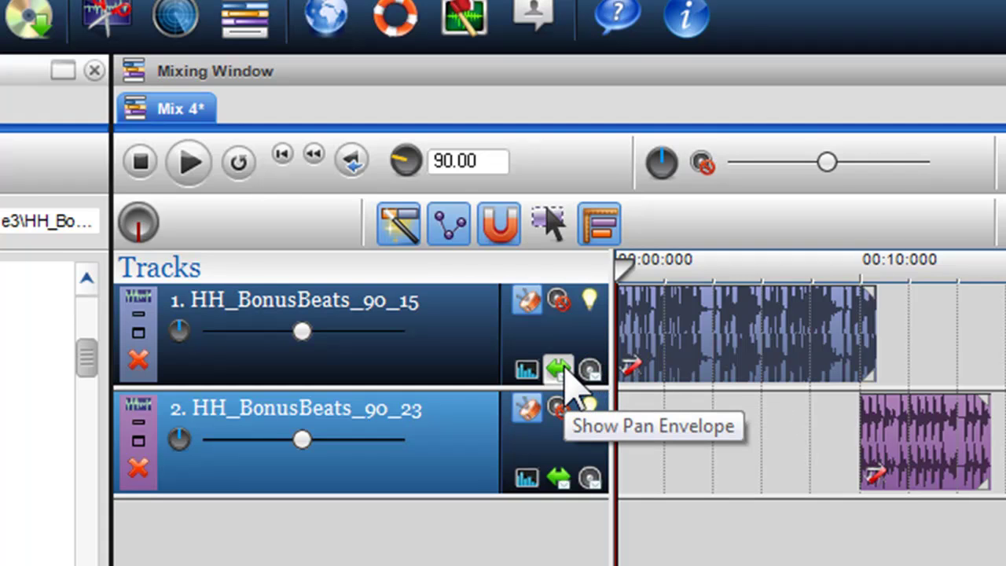
pyautogui.click(529, 371)
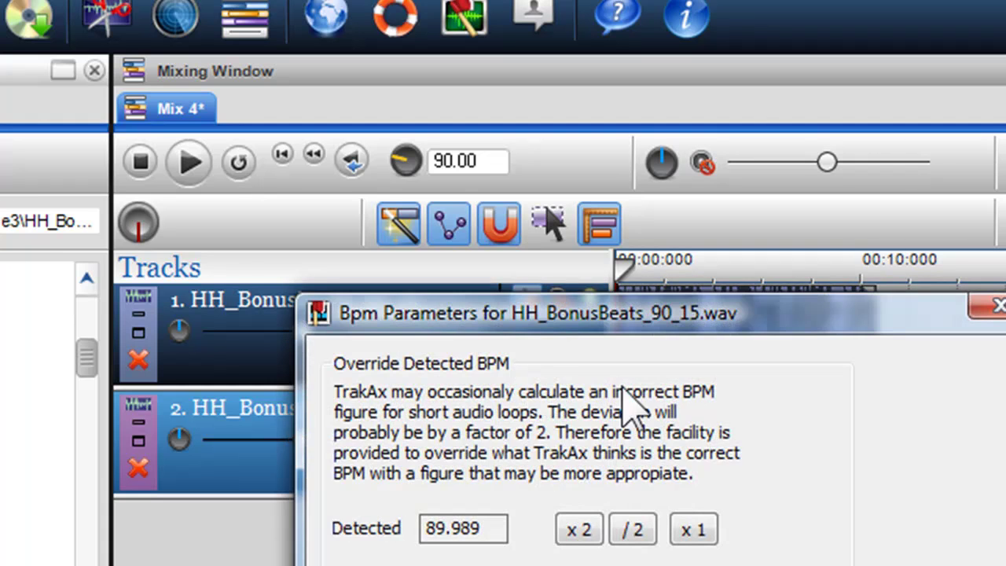
pyautogui.click(995, 305)
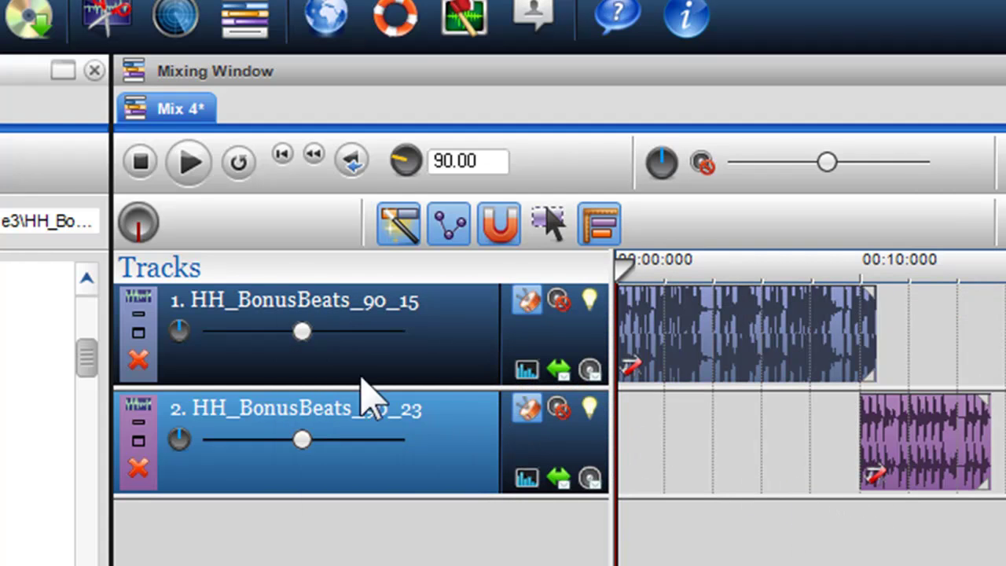
# Step: Restore track 1's volume to default, pan it slightly left, and resize the track
pyautogui.moveTo(303, 333)
pyautogui.mouseDown()
pyautogui.moveTo(238, 334)
pyautogui.moveTo(308, 334)
pyautogui.mouseUp()
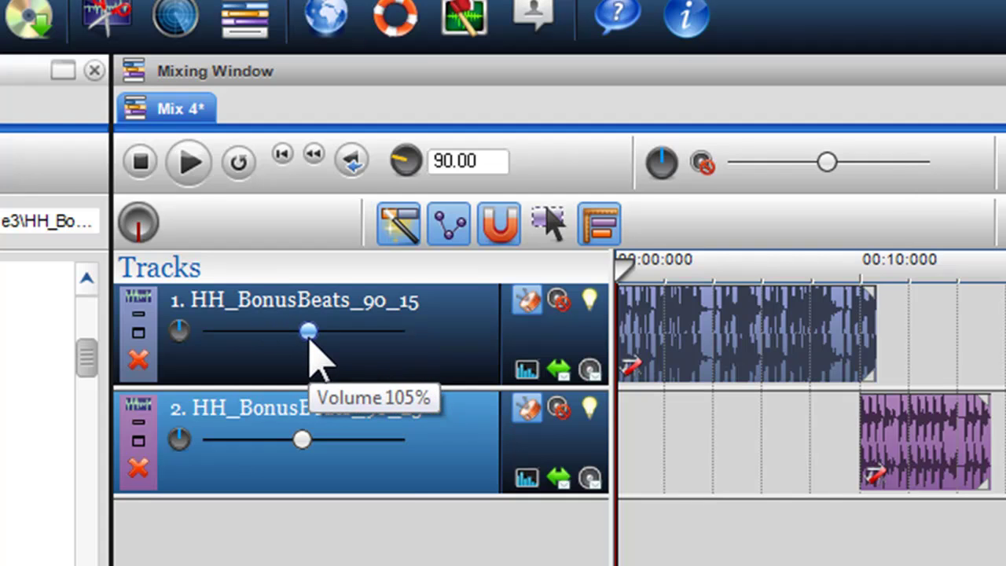
pyautogui.rightClick(317, 363)
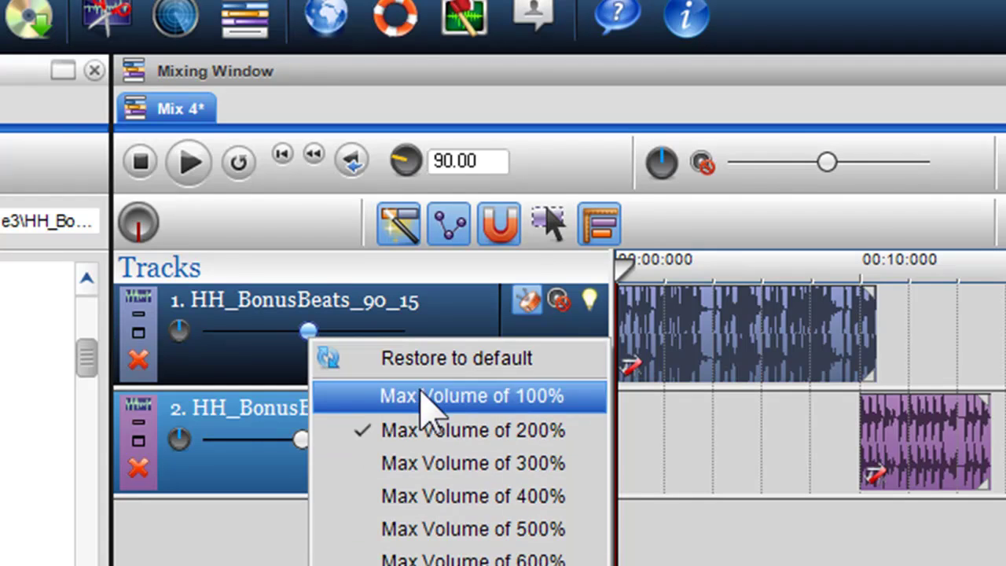
pyautogui.click(379, 361)
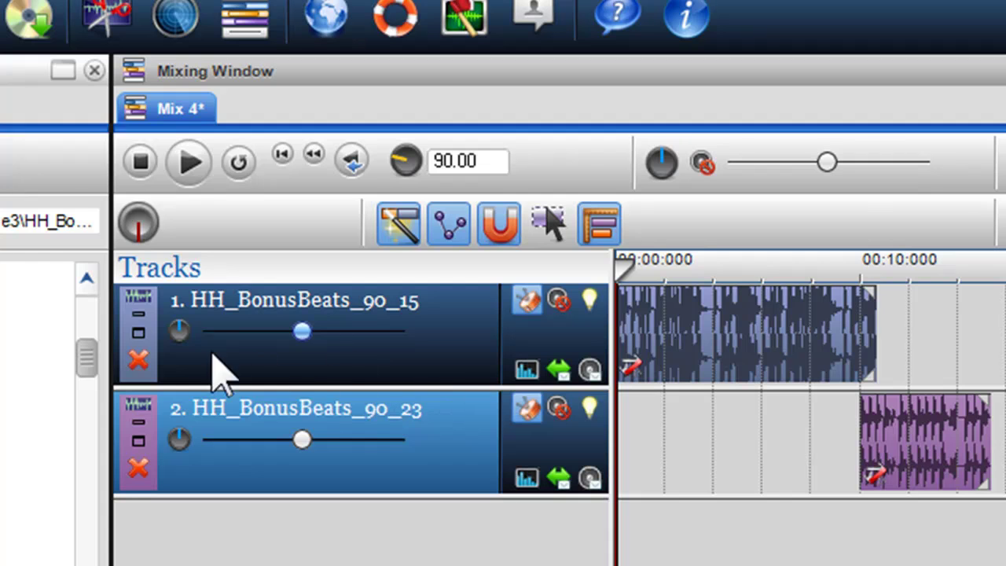
pyautogui.moveTo(180, 332)
pyautogui.mouseDown()
pyautogui.moveTo(180, 382)
pyautogui.moveTo(190, 320)
pyautogui.mouseUp()
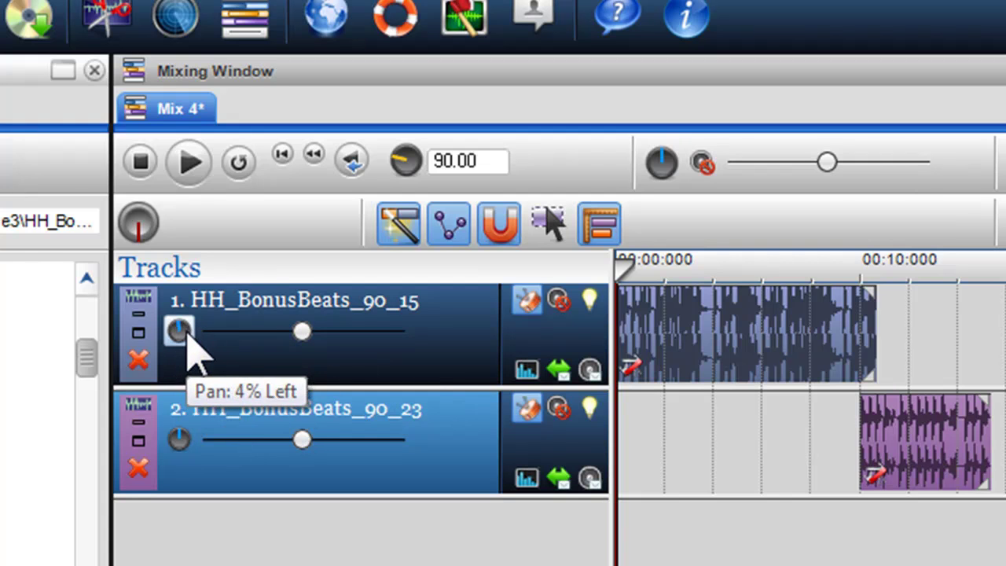
pyautogui.moveTo(256, 385)
pyautogui.mouseDown()
pyautogui.moveTo(256, 321)
pyautogui.moveTo(259, 393)
pyautogui.mouseUp()
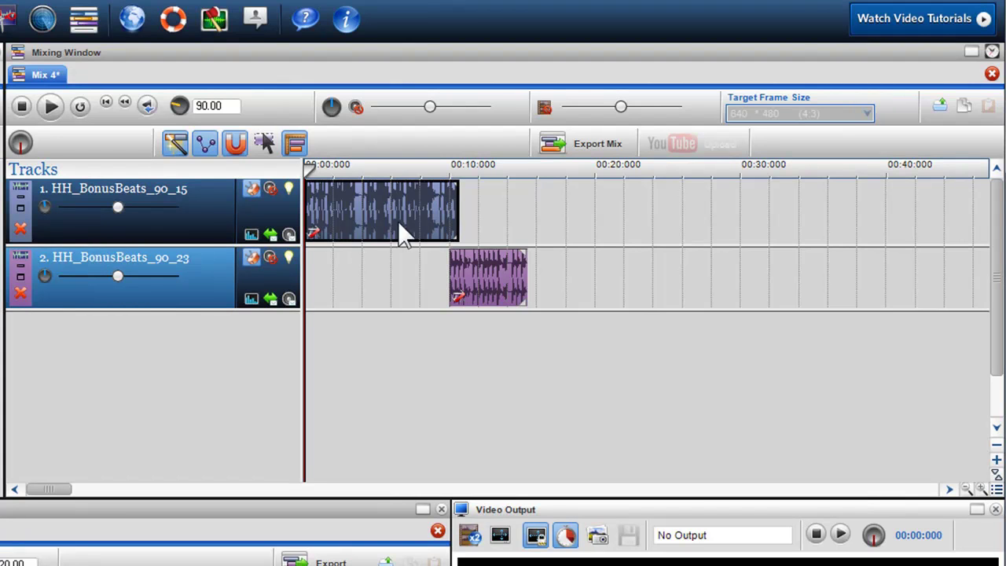
# Step: Trim track 1's first HH_BonusBeats_90_15 clip to end at 00:10
pyautogui.click(458, 206)
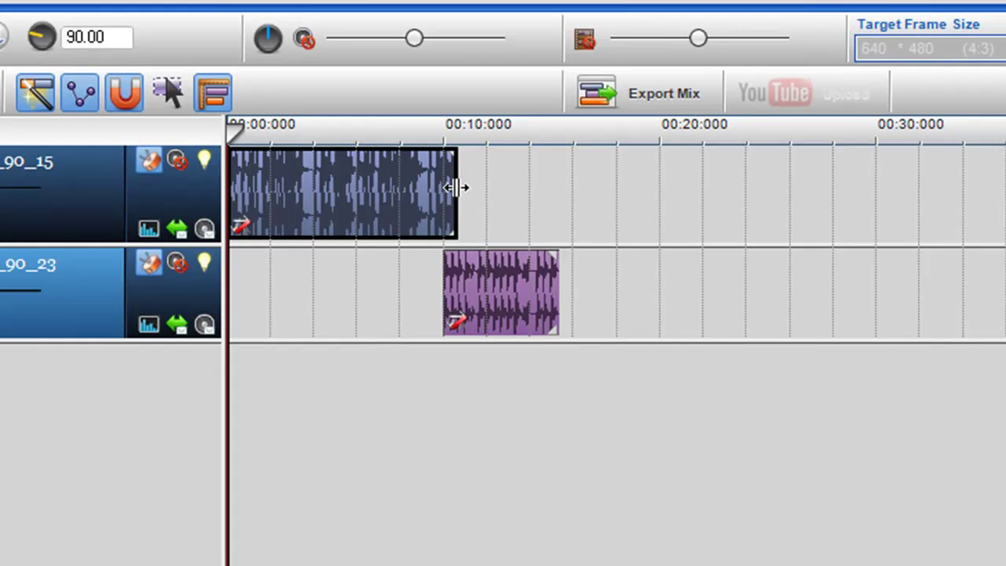
pyautogui.moveTo(456, 187); pyautogui.dragTo(983, 180)
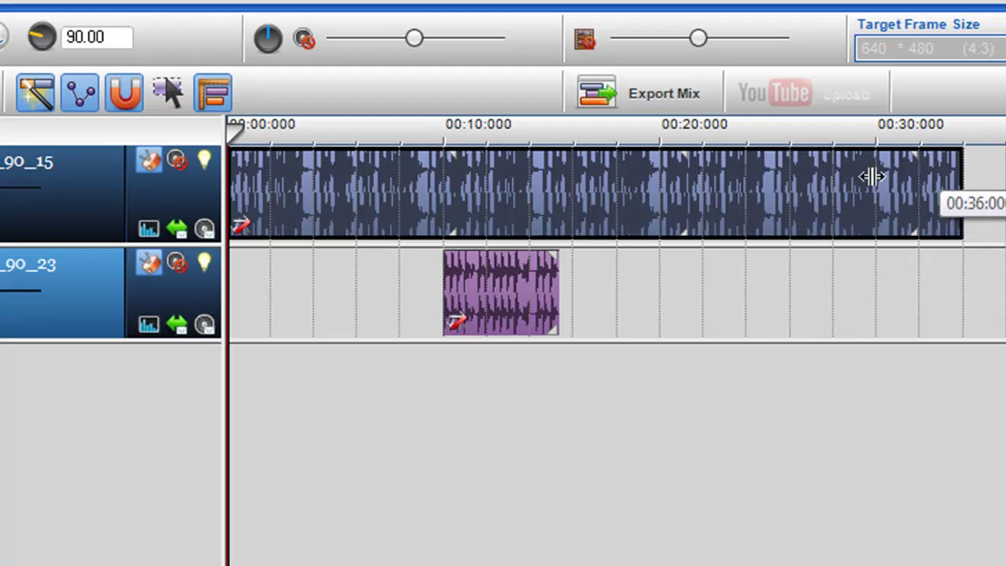
pyautogui.moveTo(873, 177); pyautogui.dragTo(463, 195)
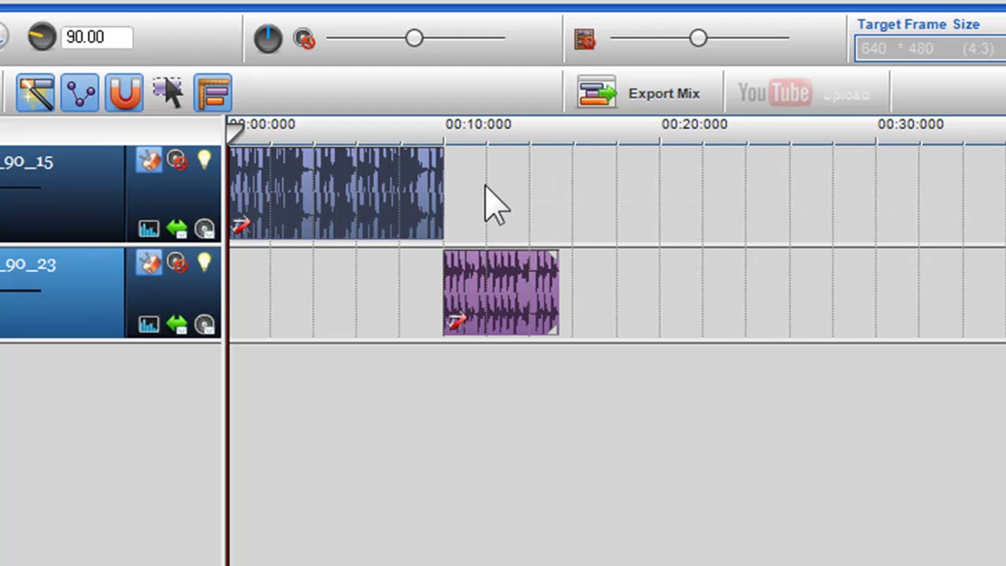
# Step: Add HH_BonusBeats_90_15 clips on track 1 at about 00:12–00:16 and 00:18–00:24
pyautogui.moveTo(488, 202); pyautogui.dragTo(725, 194)
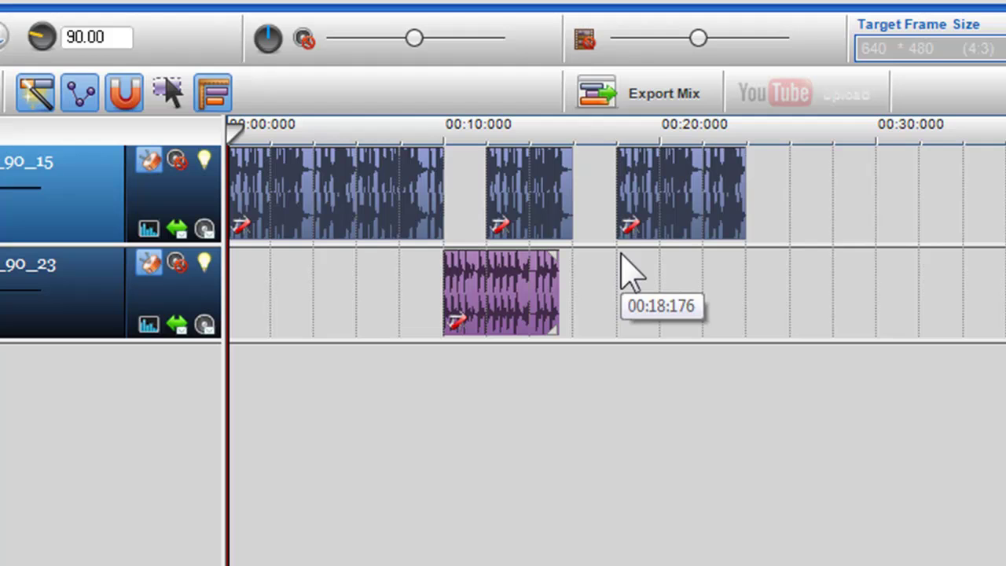
pyautogui.click(668, 225)
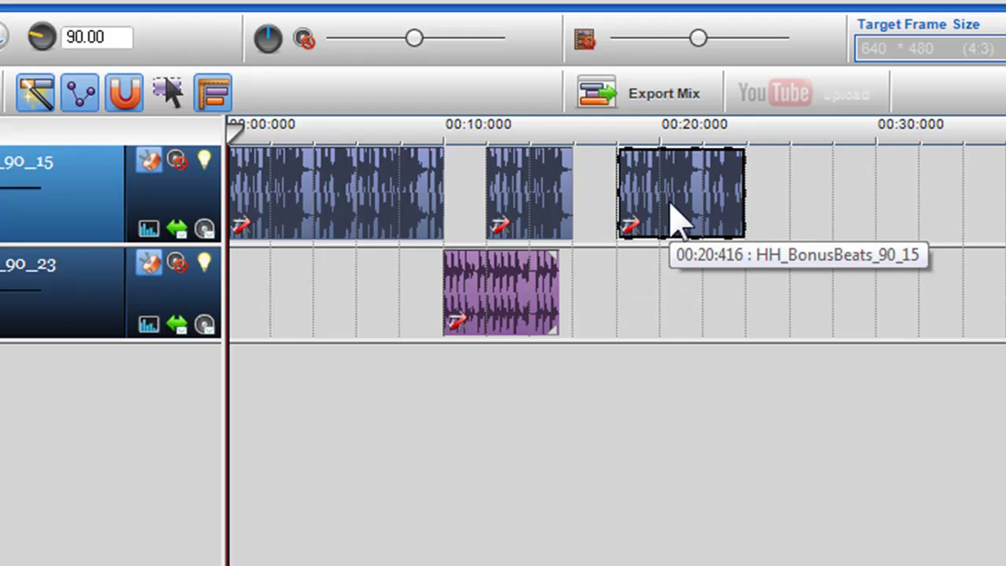
pyautogui.moveTo(675, 224)
pyautogui.mouseDown()
pyautogui.moveTo(916, 218)
pyautogui.moveTo(673, 224)
pyautogui.mouseUp()
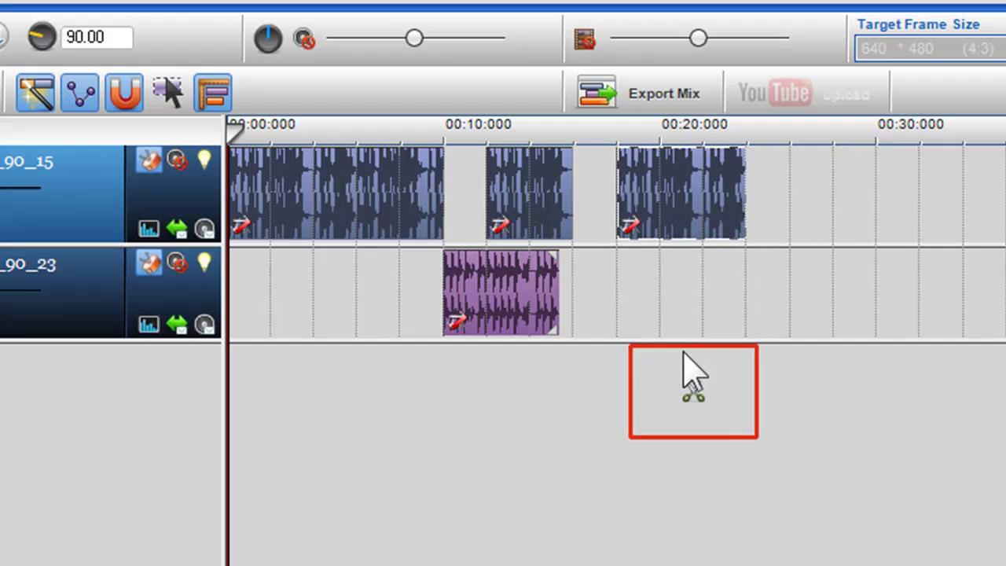
pyautogui.click(685, 218)
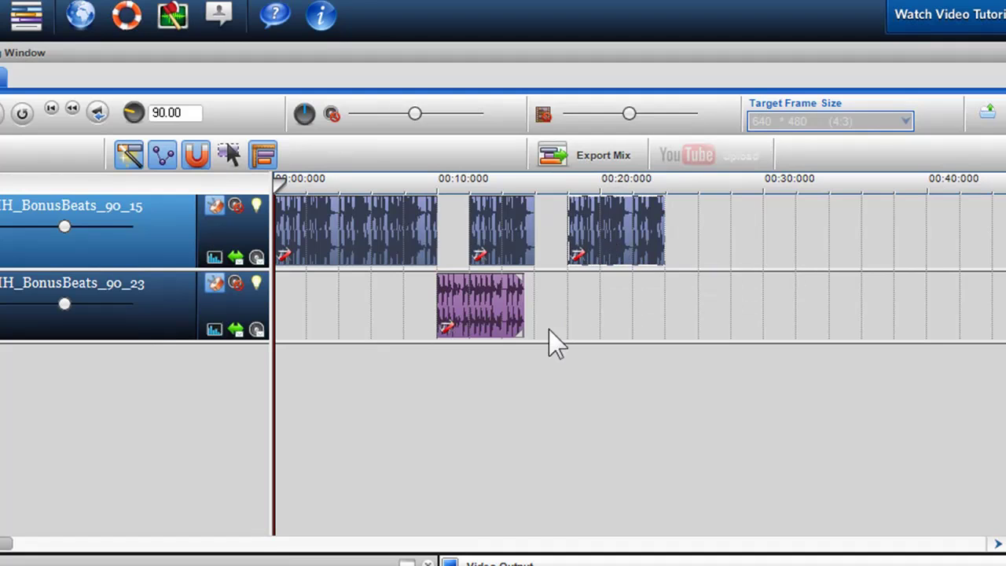
# Step: Slide the blue 90_15 clip to start near 00:10 and move the purple 90_23 clip right
pyautogui.scroll(4, 462, 386)
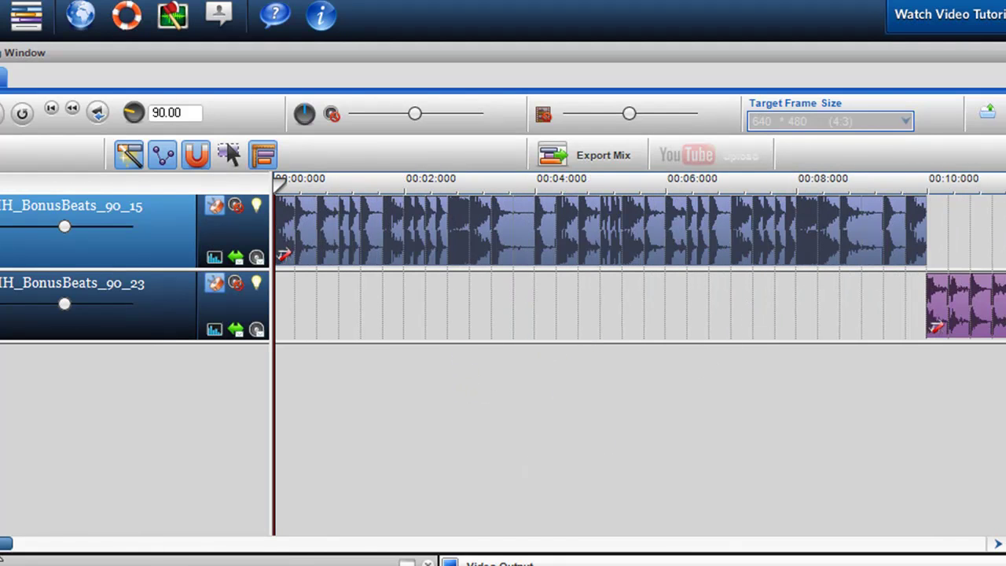
pyautogui.moveTo(5, 543); pyautogui.dragTo(89, 546)
pyautogui.click(513, 298)
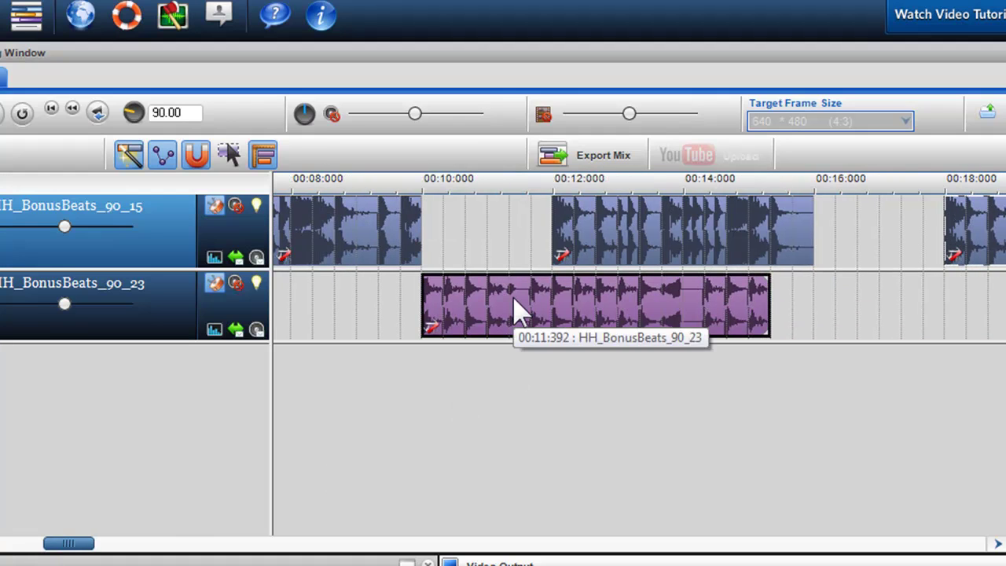
pyautogui.click(618, 236)
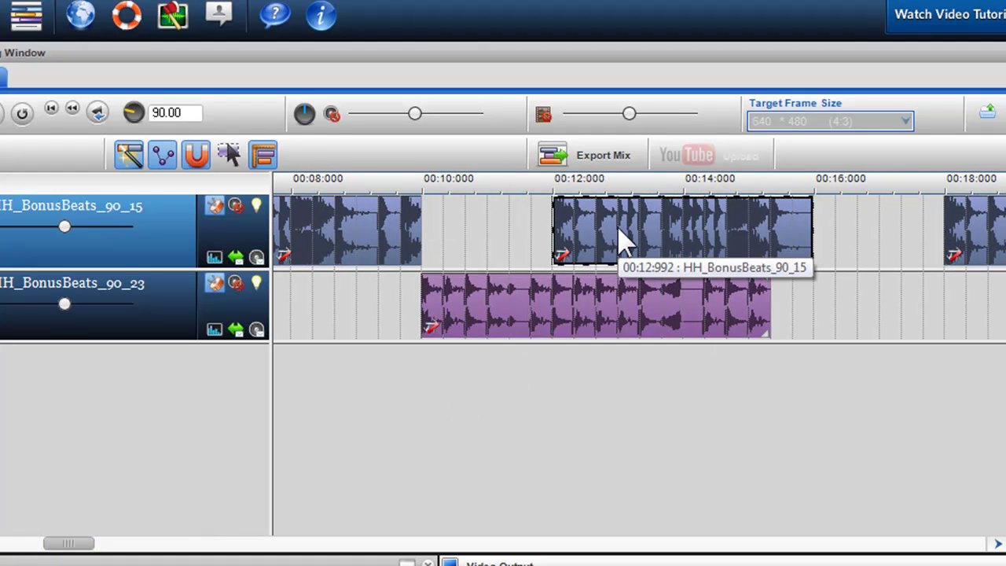
pyautogui.moveTo(686, 228); pyautogui.dragTo(555, 226)
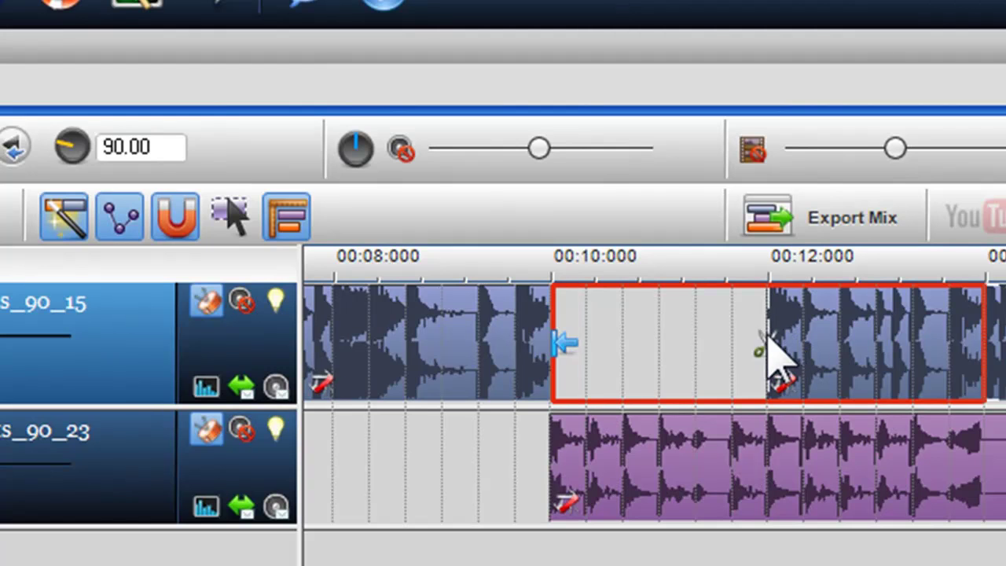
pyautogui.moveTo(770, 331); pyautogui.dragTo(673, 365)
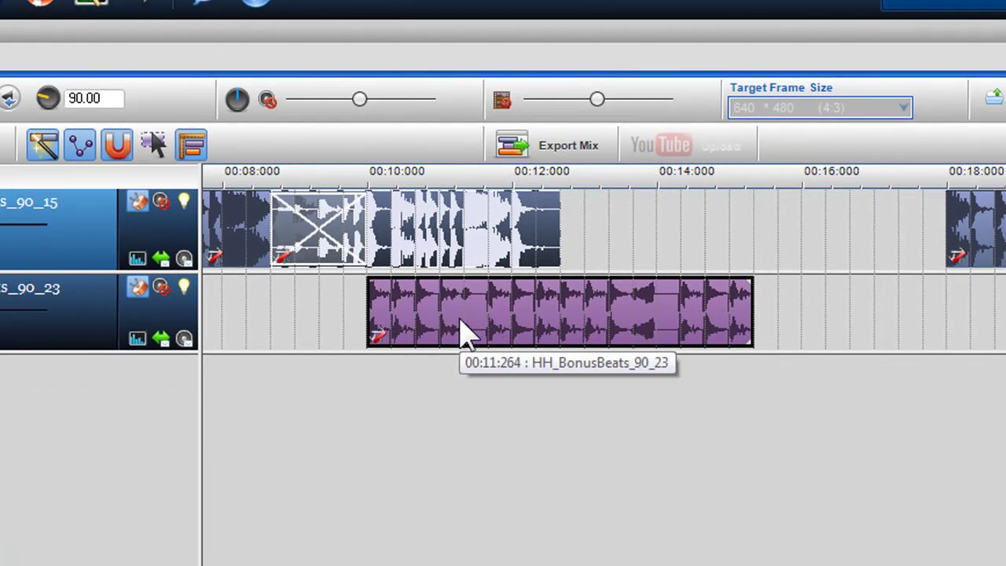
pyautogui.moveTo(464, 334); pyautogui.dragTo(674, 339)
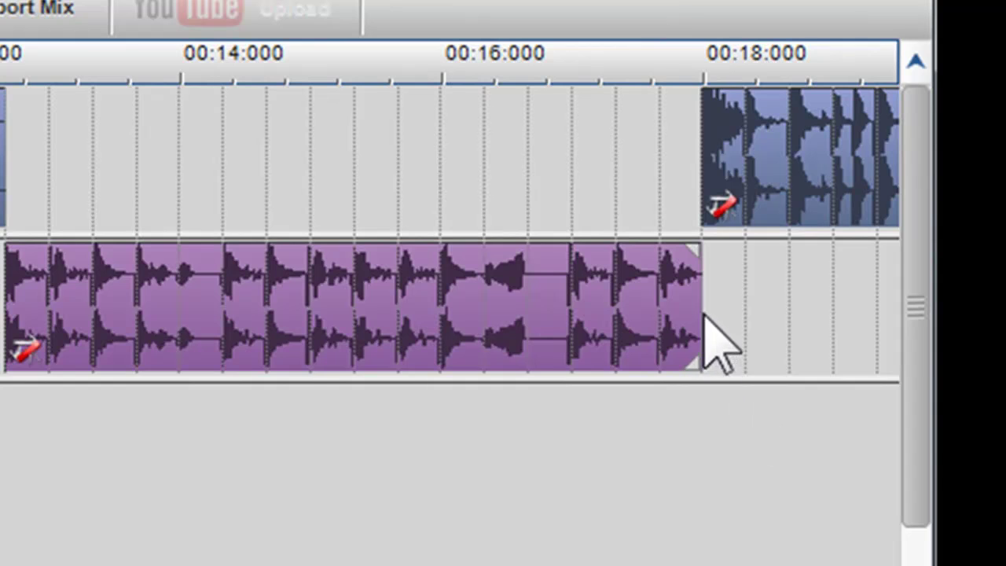
# Step: Make the purple HH_BonusBeats_90_23 clip end at 00:18:000
pyautogui.moveTo(706, 319)
pyautogui.mouseDown()
pyautogui.moveTo(517, 303)
pyautogui.moveTo(721, 322)
pyautogui.mouseUp()
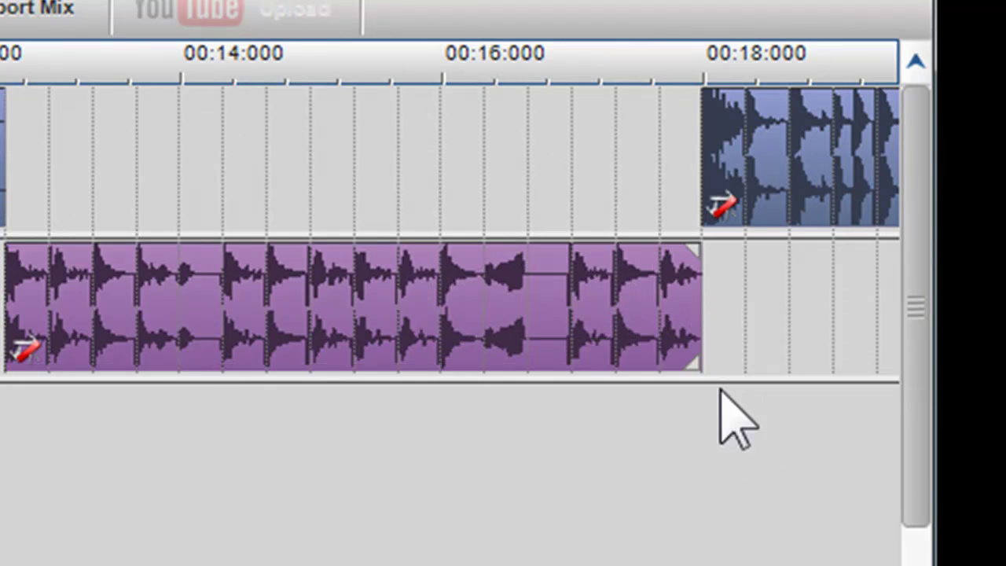
pyautogui.click(687, 415)
pyautogui.scroll(2, 687, 413)
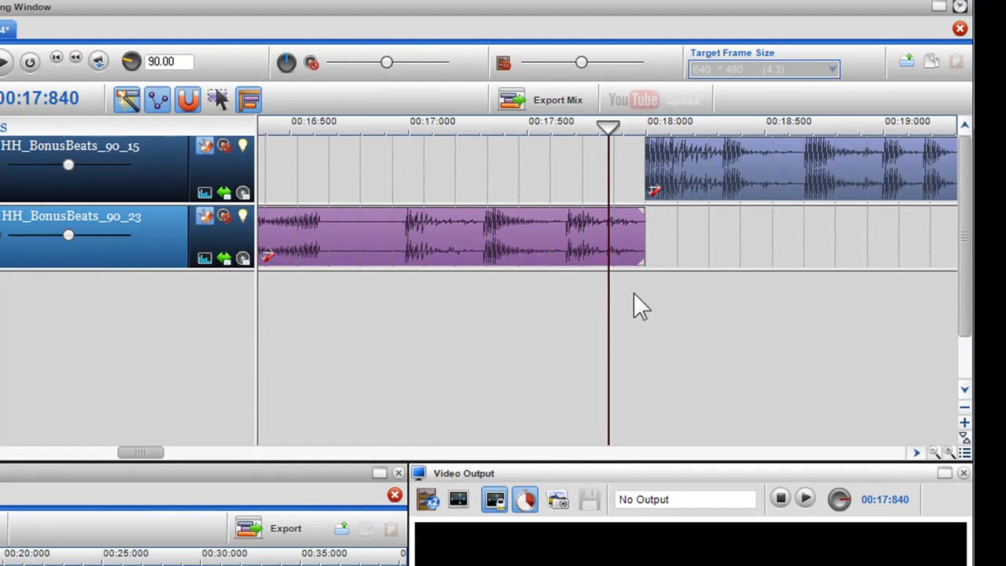
# Step: Enable beat sync on track 2 and stretch the purple clip to roughly 00:07.5–00:28.7
pyautogui.click(203, 216)
pyautogui.scroll(-2, 695, 298)
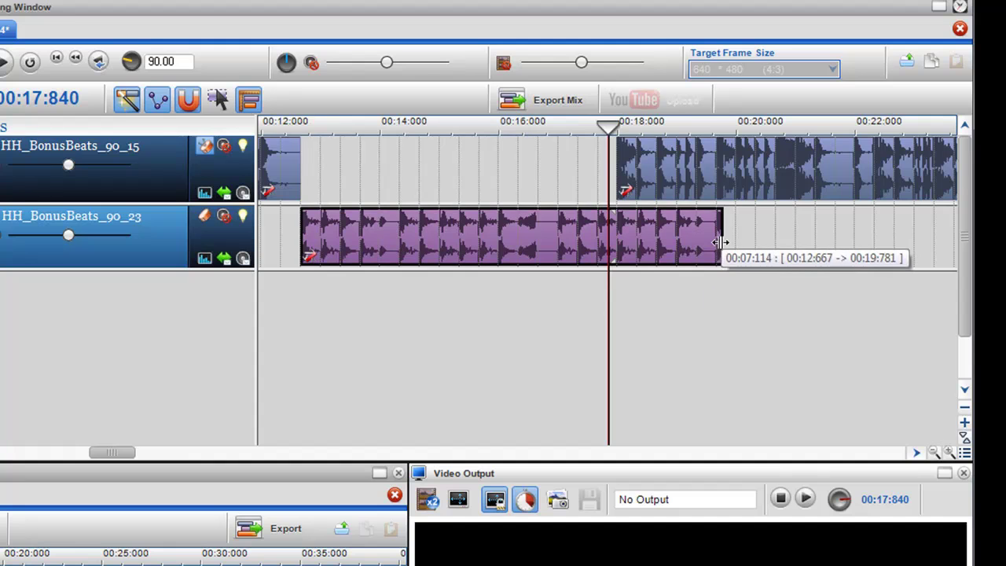
pyautogui.moveTo(724, 235); pyautogui.dragTo(834, 228)
pyautogui.moveTo(175, 450); pyautogui.dragTo(77, 449)
pyautogui.moveTo(522, 234); pyautogui.dragTo(364, 257)
pyautogui.scroll(-3, 620, 320)
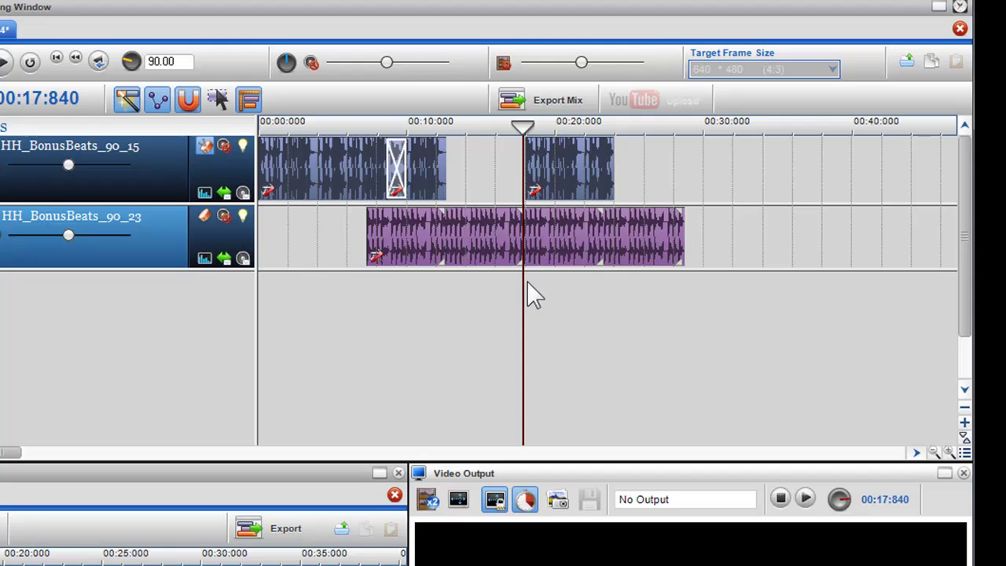
# Step: Add a short 0.164 s slice on track 1 just before 00:18 and zoom in there
pyautogui.scroll(8, 527, 281)
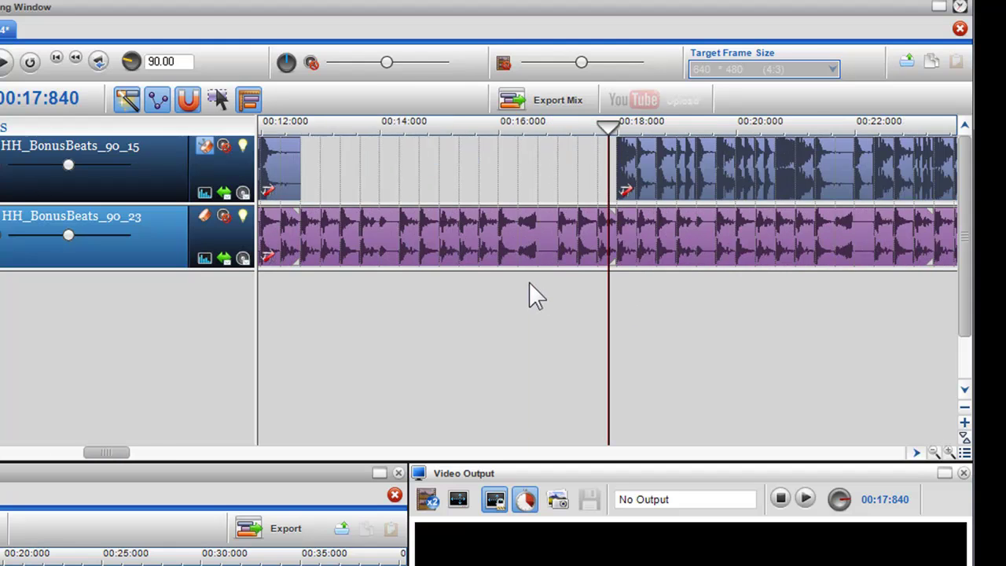
pyautogui.scroll(-1, 800, 319)
pyautogui.click(763, 311)
pyautogui.scroll(3, 762, 311)
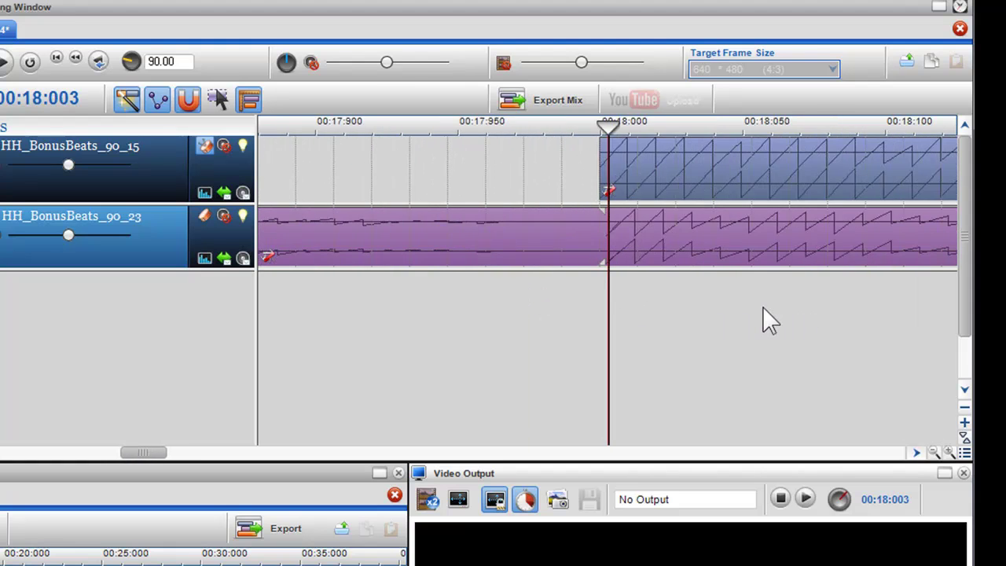
pyautogui.scroll(-4, 762, 310)
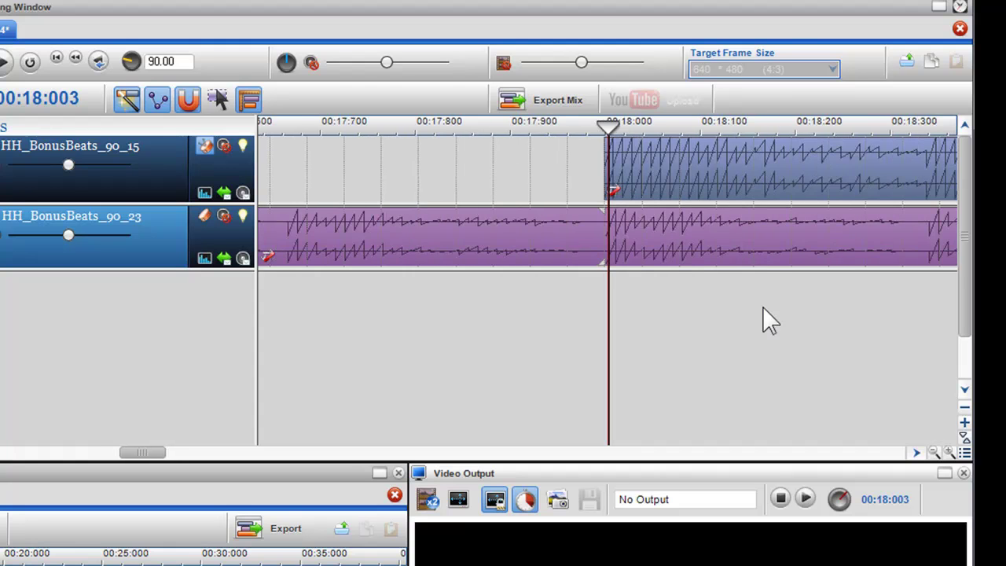
pyautogui.scroll(-1, 763, 307)
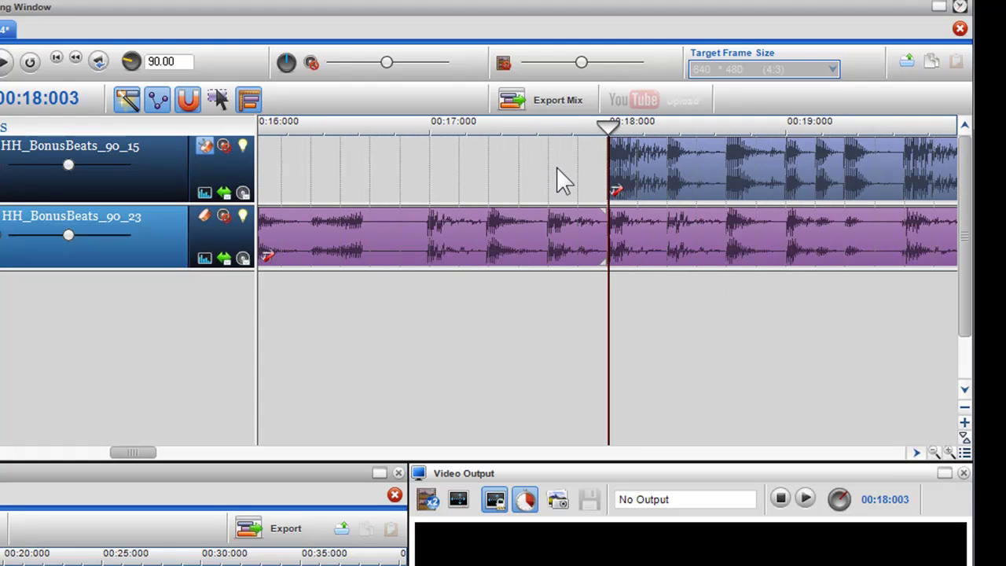
pyautogui.moveTo(550, 168); pyautogui.dragTo(578, 168)
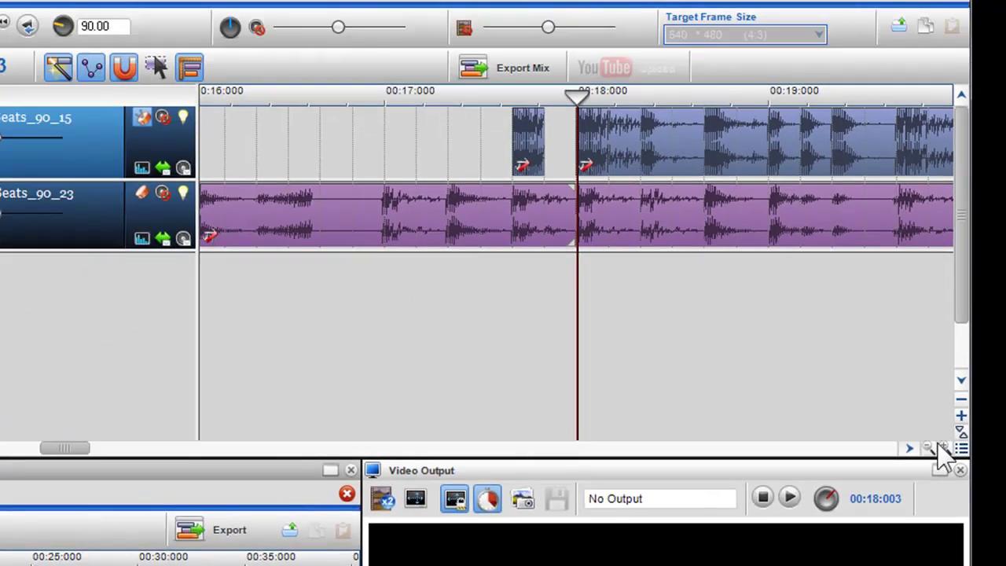
pyautogui.click(885, 329)
pyautogui.click(951, 463)
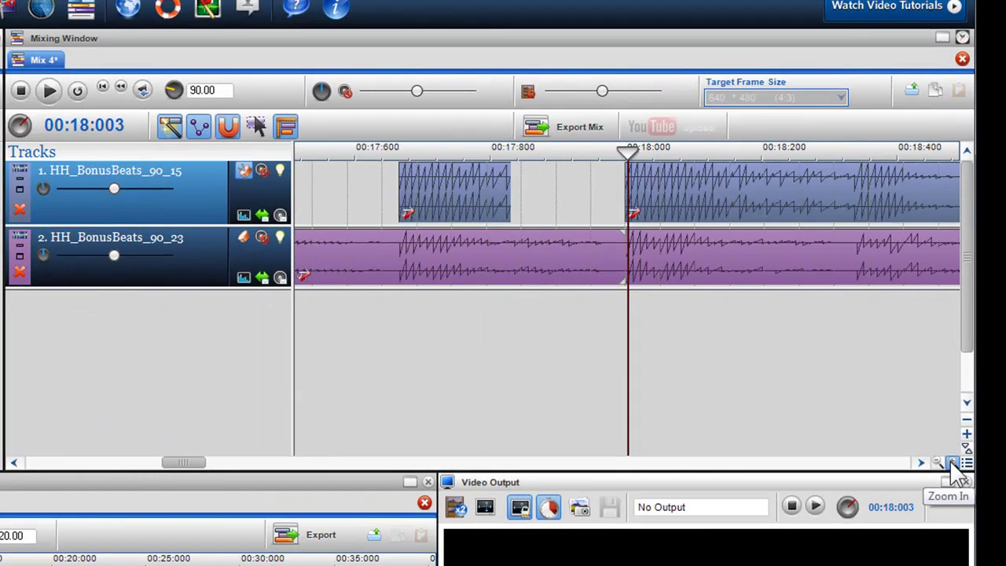
pyautogui.click(951, 463)
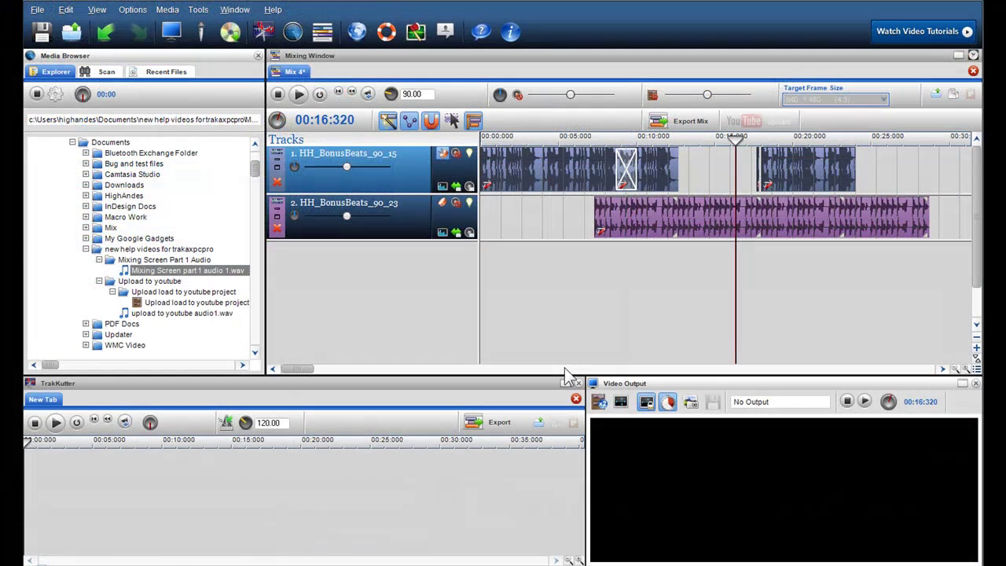
# Step: Open 2nd_Mix for site.txm from the recent mixes list
pyautogui.click(973, 56)
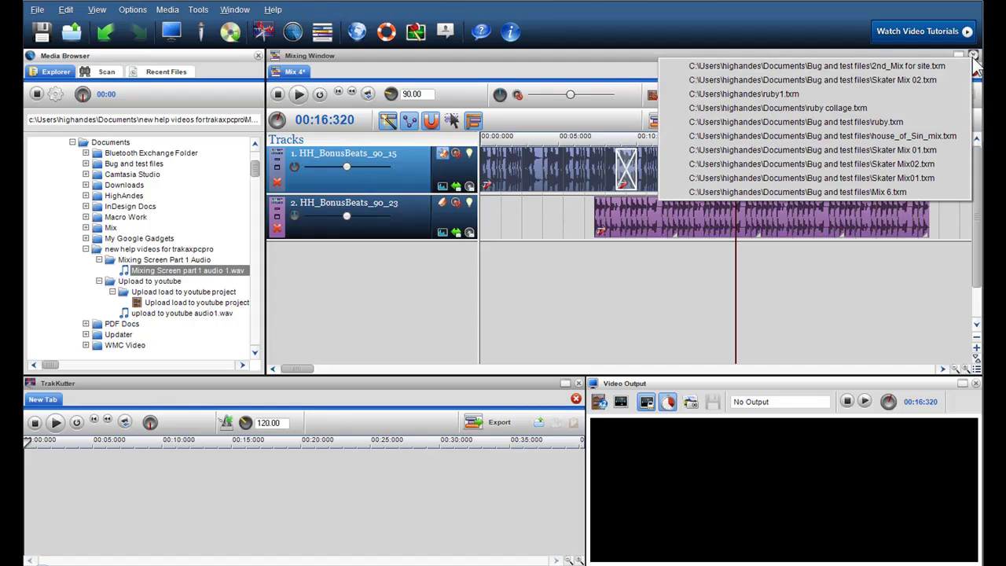
pyautogui.click(960, 67)
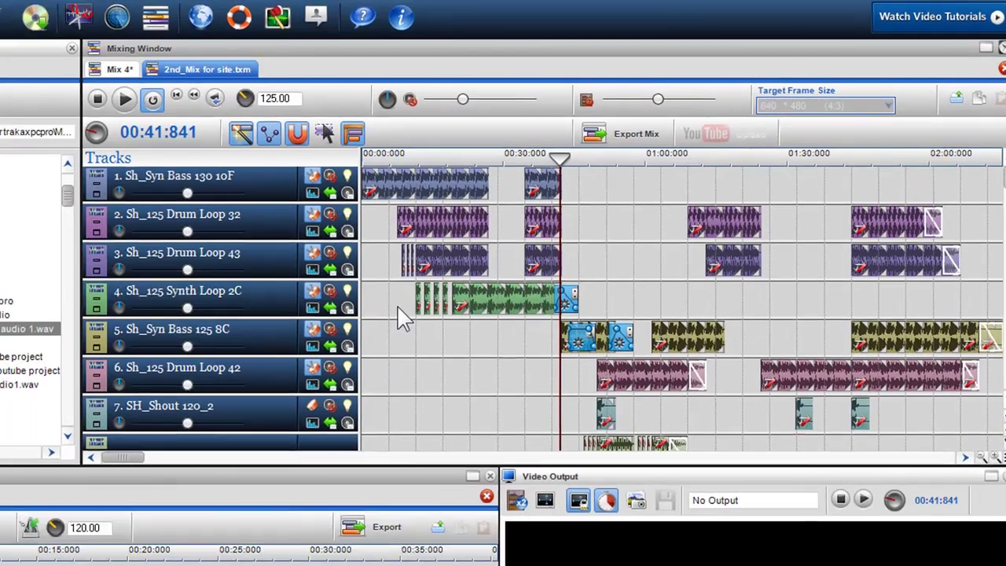
pyautogui.click(529, 253)
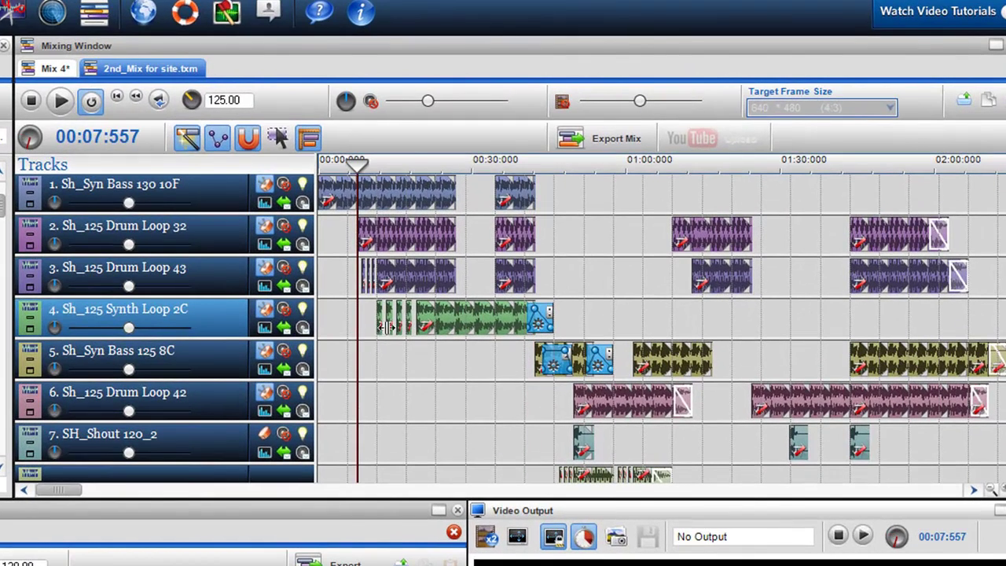
pyautogui.click(58, 100)
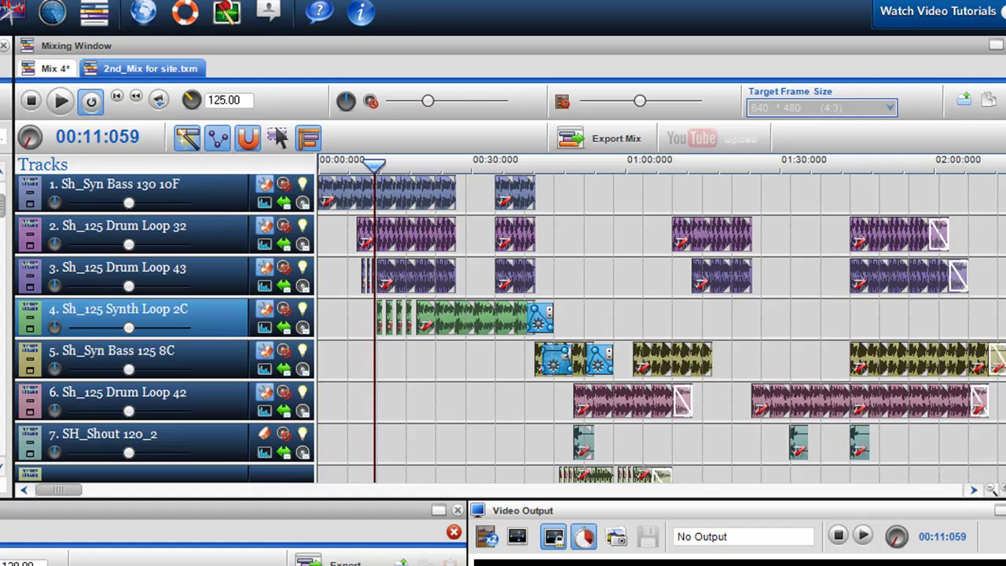
pyautogui.press('space')
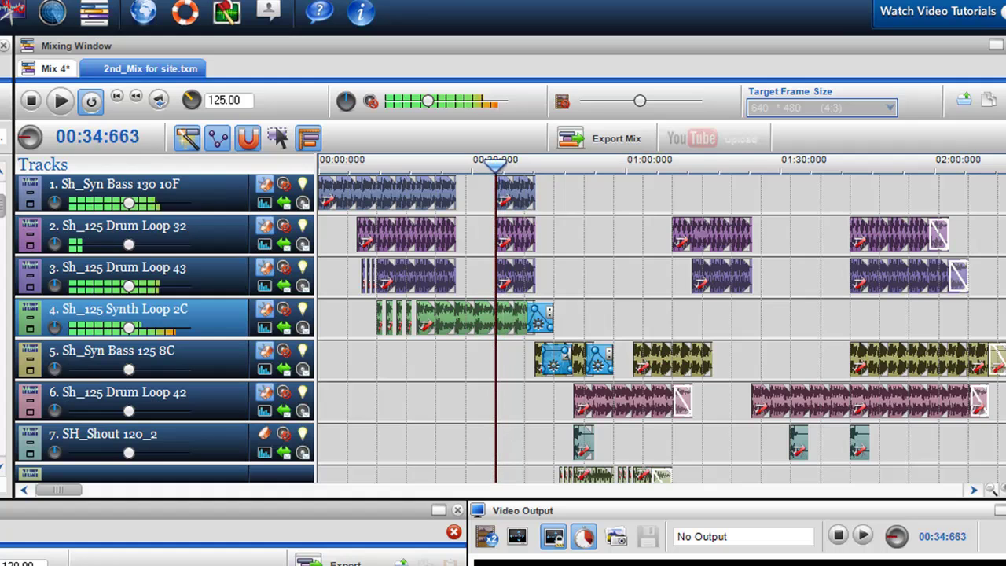
pyautogui.press('space')
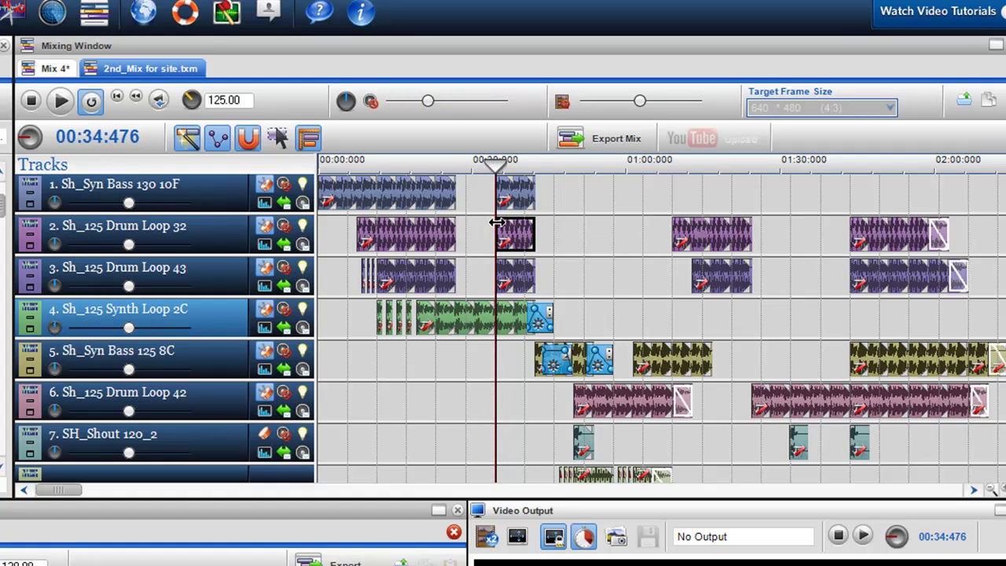
pyautogui.moveTo(497, 222); pyautogui.dragTo(865, 206)
pyautogui.click(849, 195)
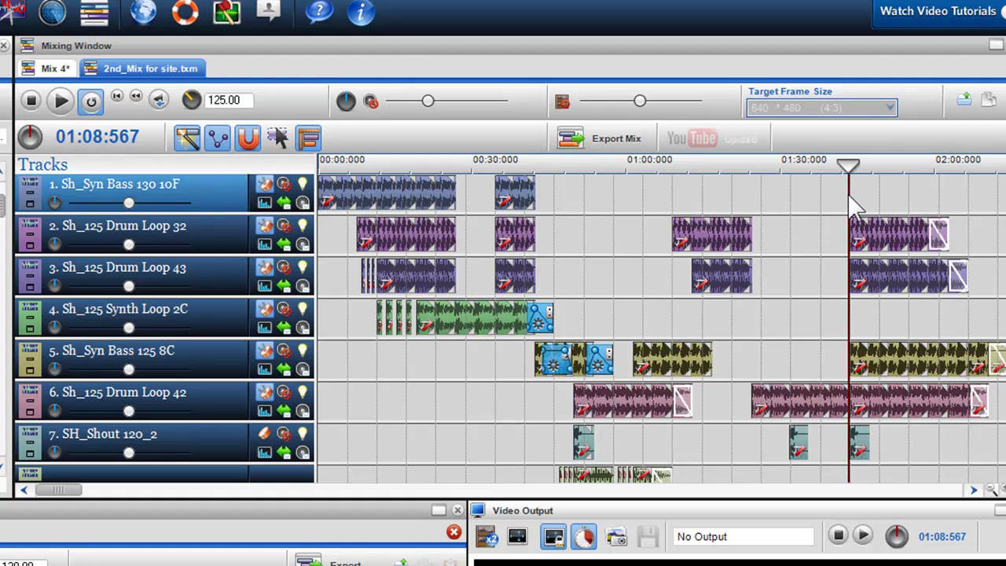
pyautogui.click(672, 197)
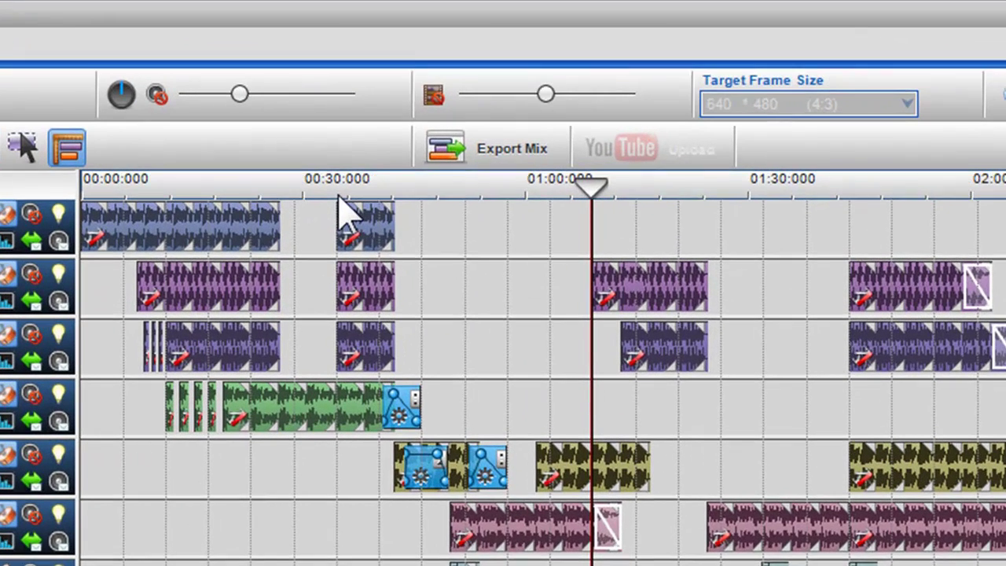
# Step: Set a loop region starting around 00:30 from the ruler's loop options
pyautogui.rightClick(338, 191)
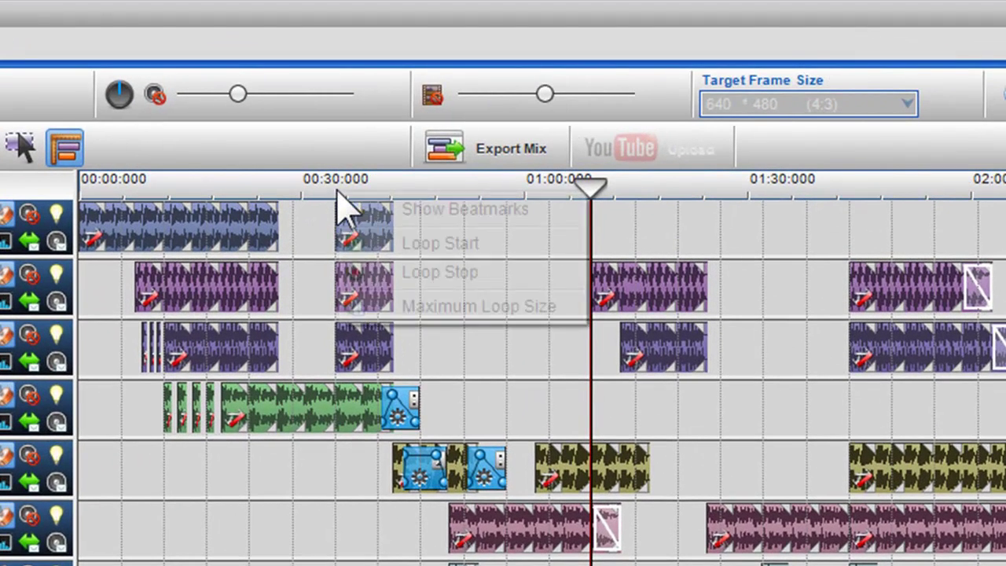
pyautogui.click(383, 244)
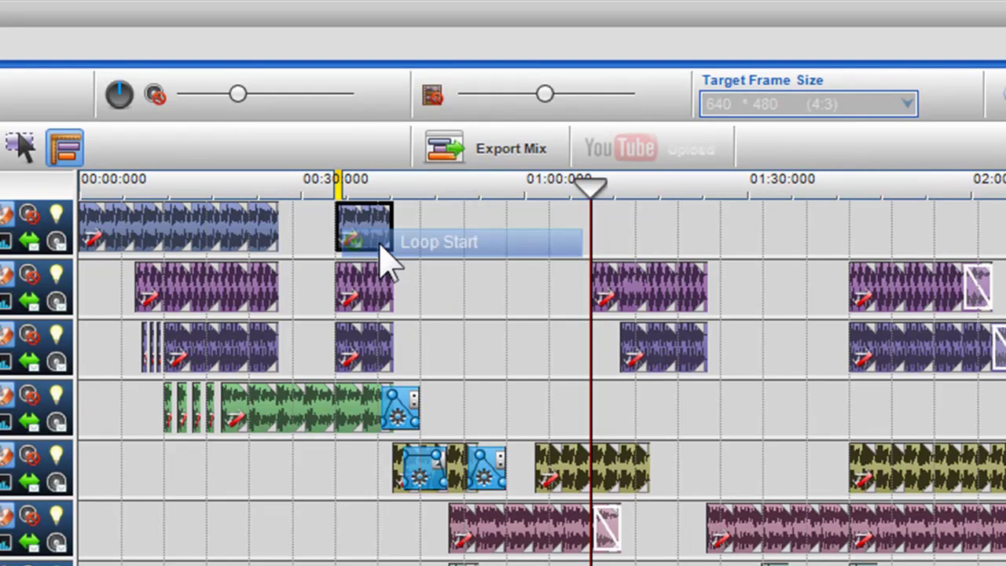
pyautogui.rightClick(374, 188)
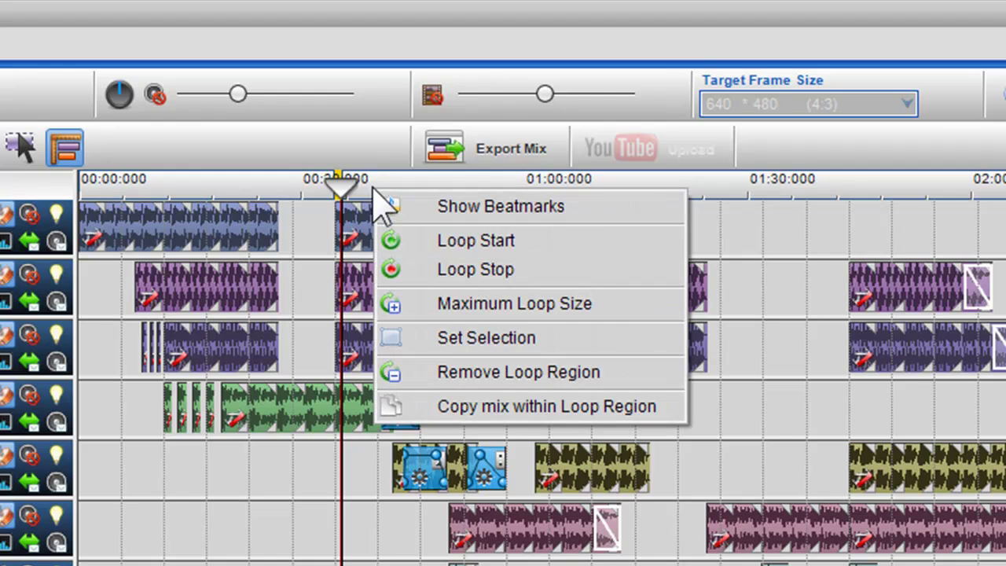
pyautogui.click(454, 270)
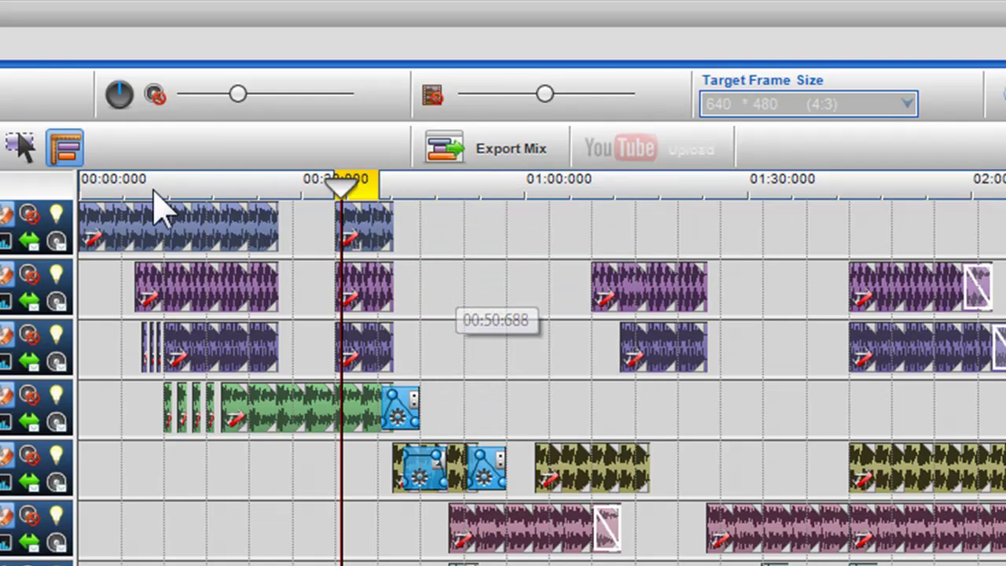
# Step: Play the loop, extend its end to 00:58:798, then clear it near 01:12
pyautogui.press('space')
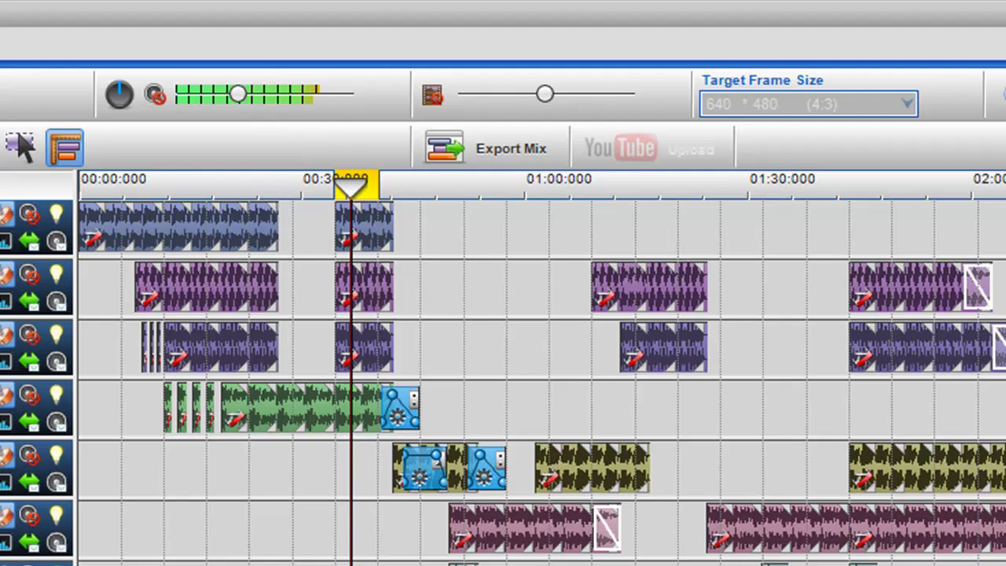
pyautogui.press('space')
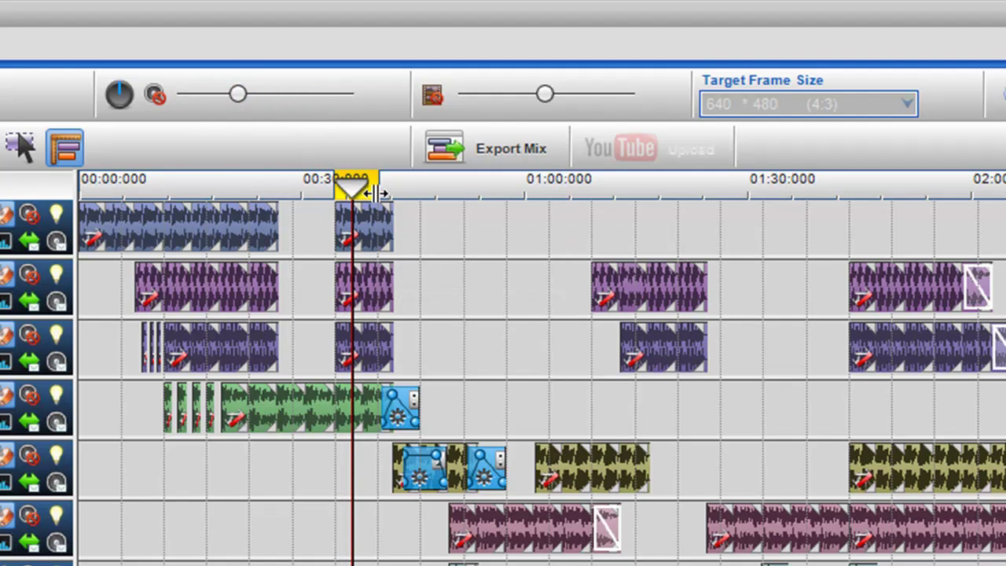
pyautogui.moveTo(386, 193); pyautogui.dragTo(488, 225)
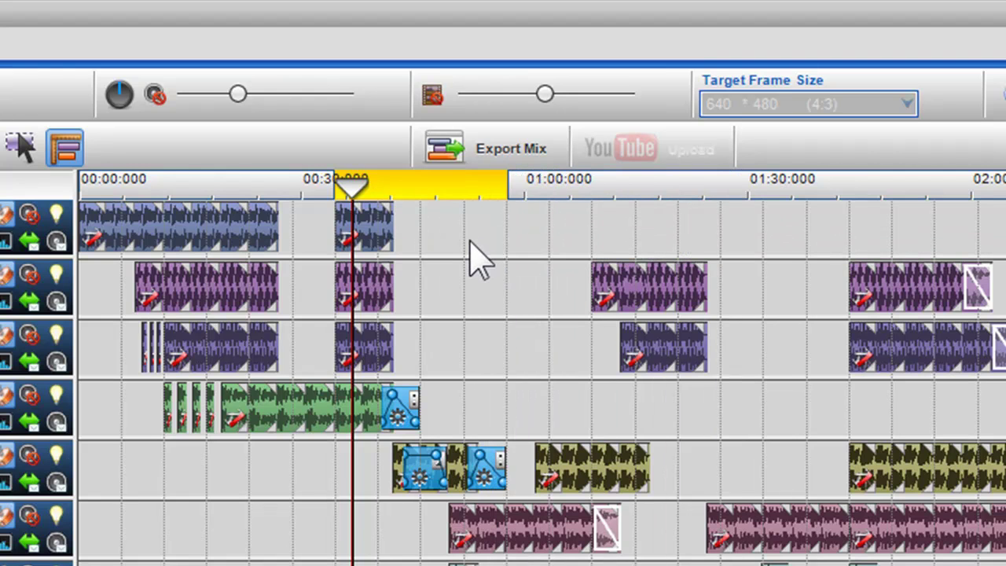
pyautogui.click(668, 191)
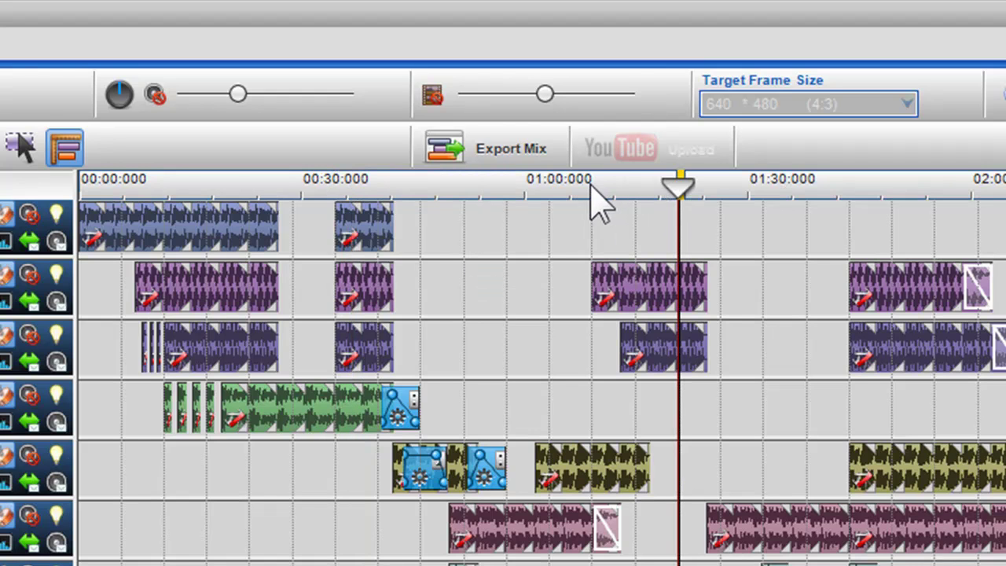
# Step: Mark a loop region from 01:14:880 to 01:26:400
pyautogui.moveTo(593, 191); pyautogui.dragTo(679, 187)
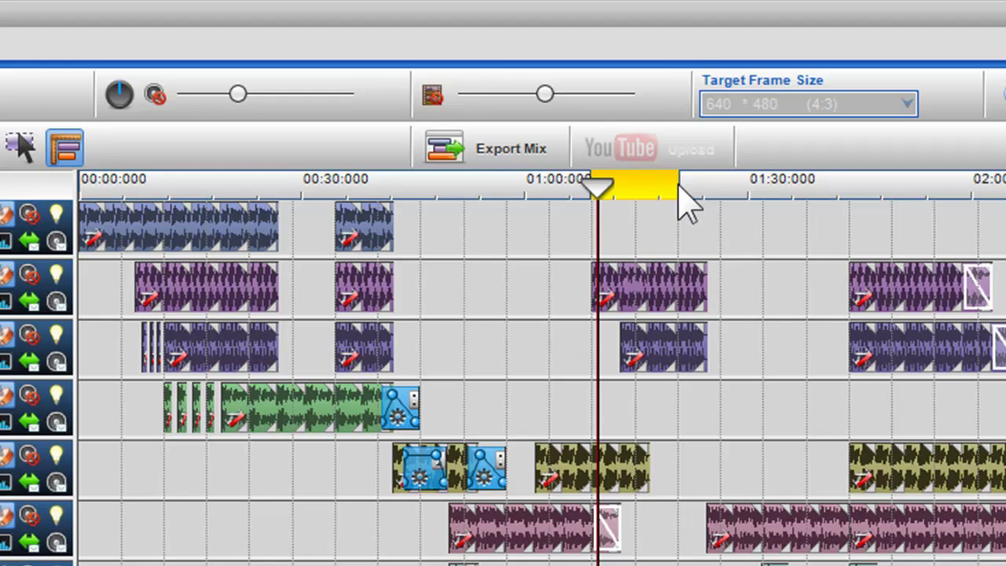
pyautogui.rightClick(661, 206)
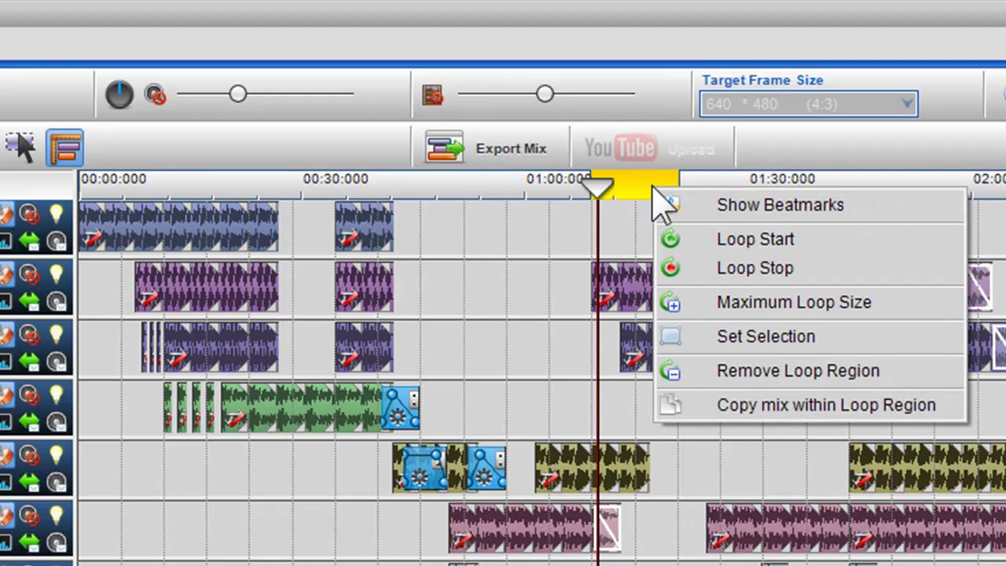
pyautogui.click(680, 303)
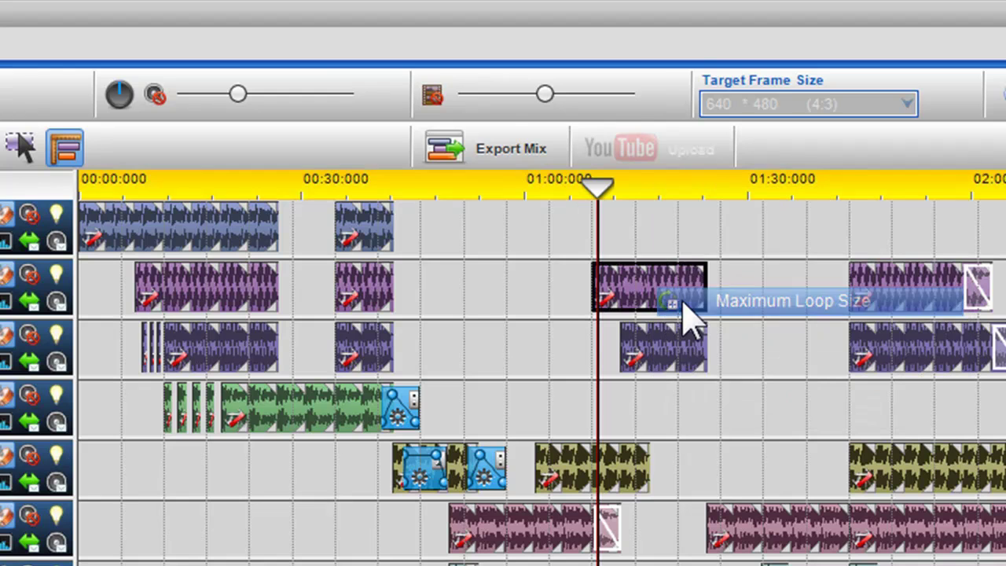
pyautogui.click(550, 182)
pyautogui.click(633, 184)
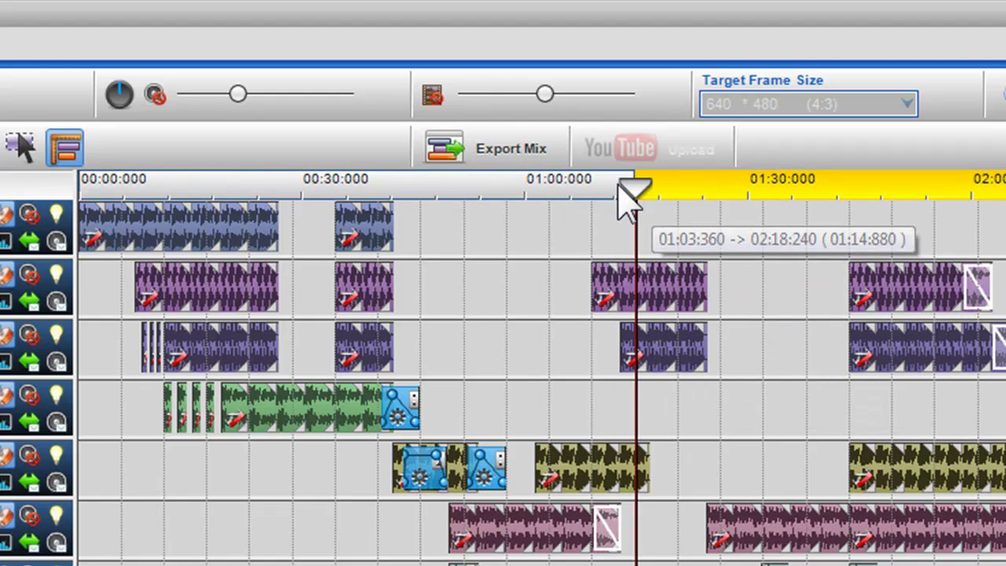
pyautogui.click(711, 184)
# Step: Select the clips inside the loop region, then remove the loop region
pyautogui.rightClick(702, 189)
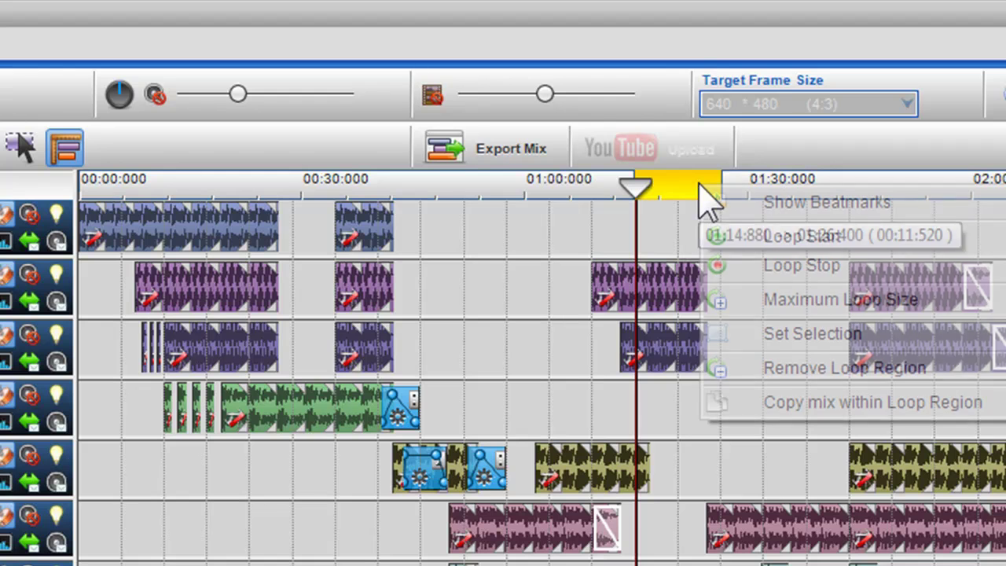
pyautogui.click(759, 340)
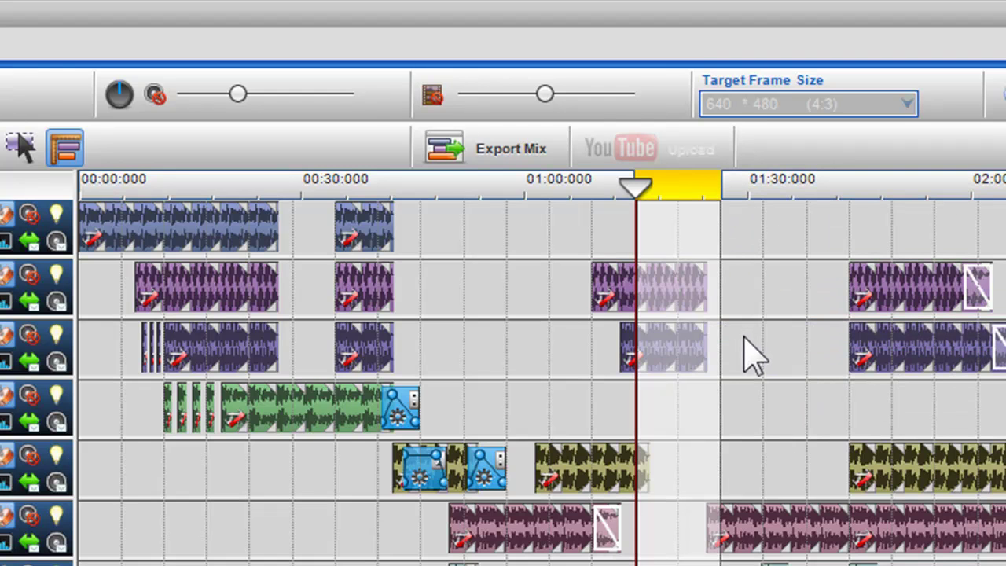
pyautogui.rightClick(668, 263)
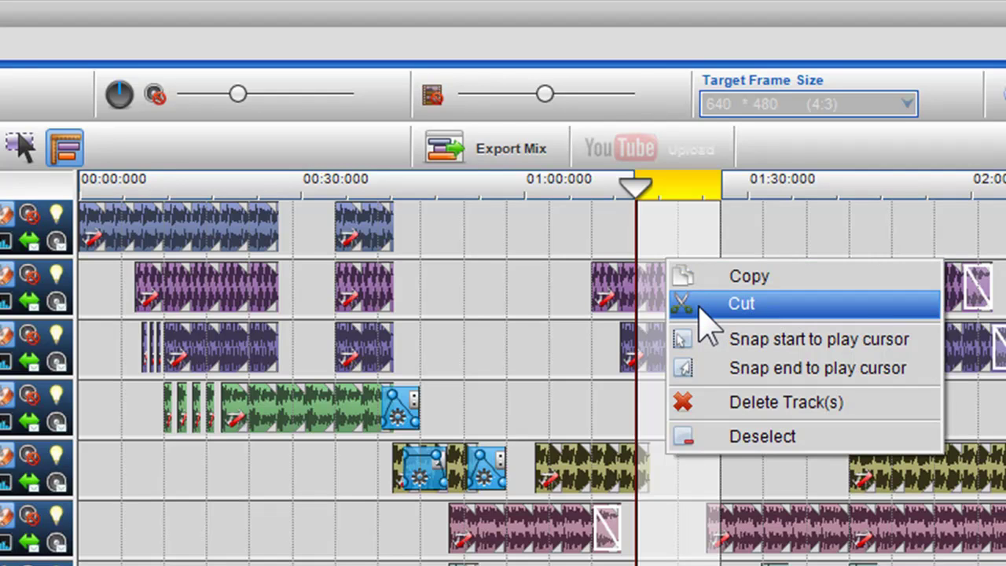
pyautogui.rightClick(697, 202)
pyautogui.rightClick(696, 197)
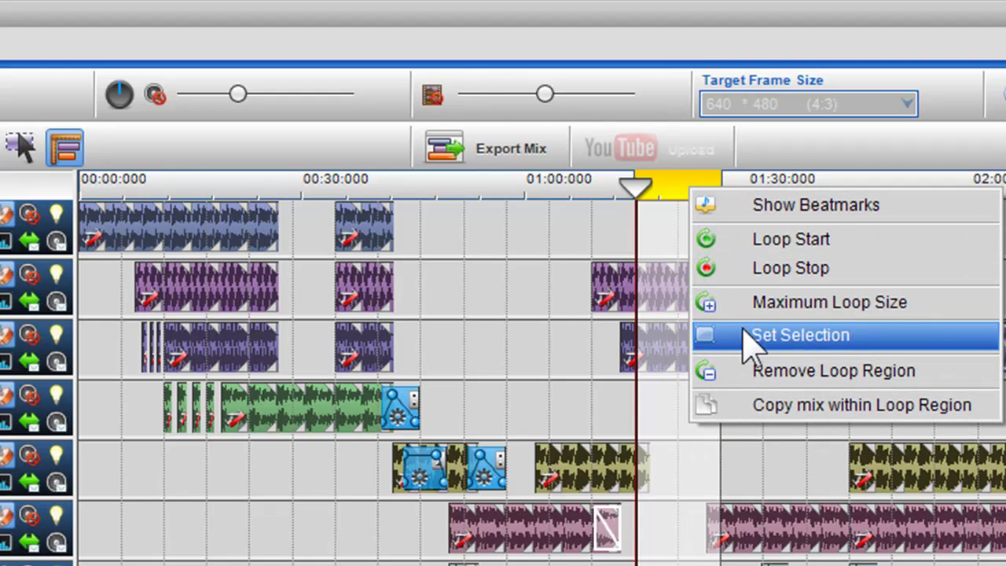
pyautogui.click(747, 367)
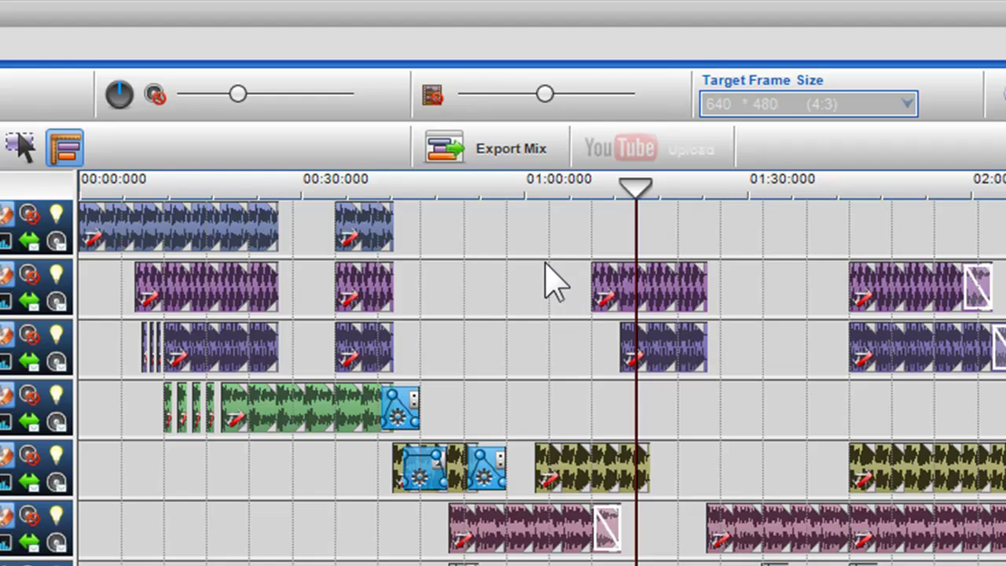
# Step: Marquee-select the clips on tracks 2 to 5, adjust the selection's start and shift it earlier
pyautogui.moveTo(548, 264); pyautogui.dragTo(768, 493)
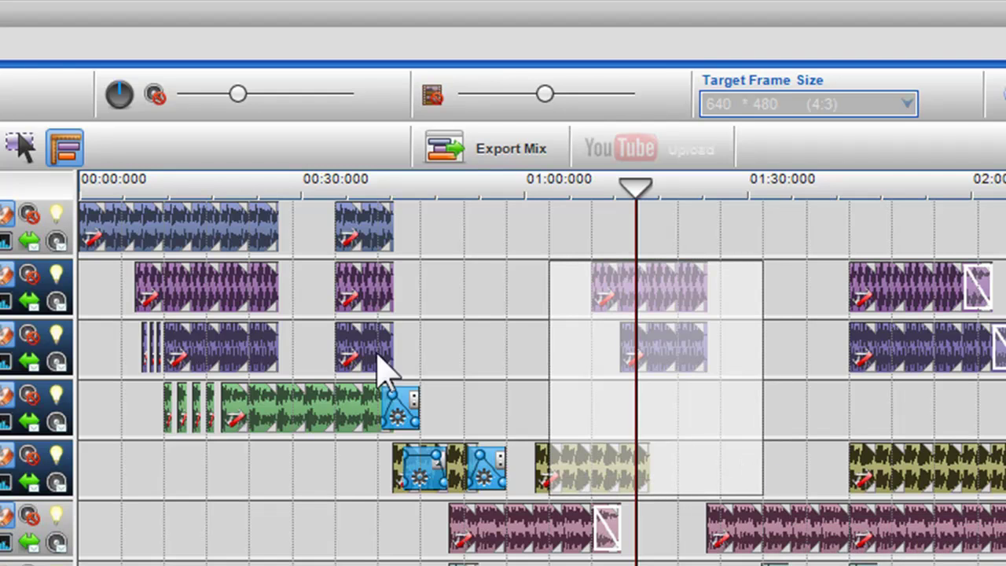
pyautogui.moveTo(553, 349); pyautogui.dragTo(583, 360)
pyautogui.moveTo(703, 378); pyautogui.dragTo(431, 366)
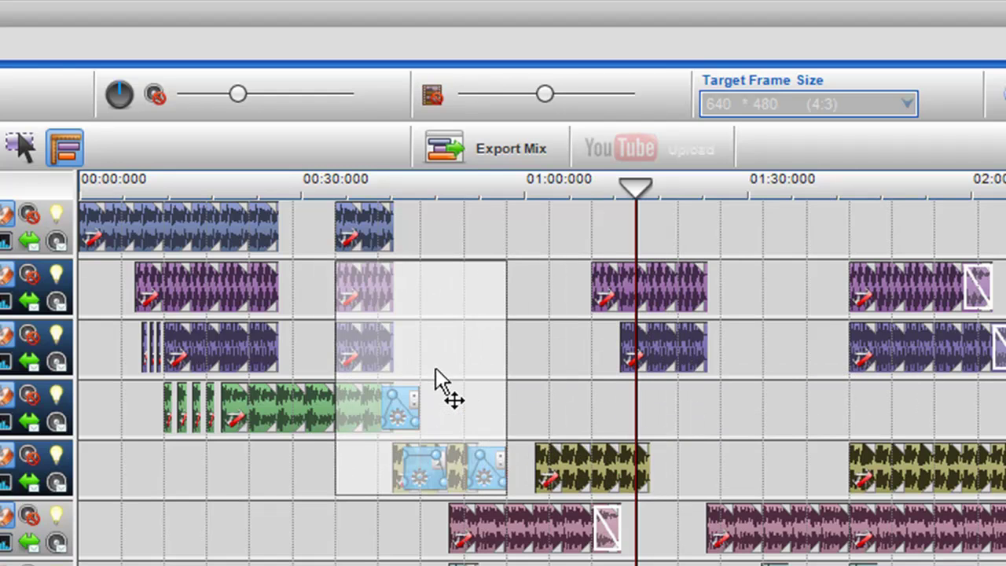
pyautogui.rightClick(439, 374)
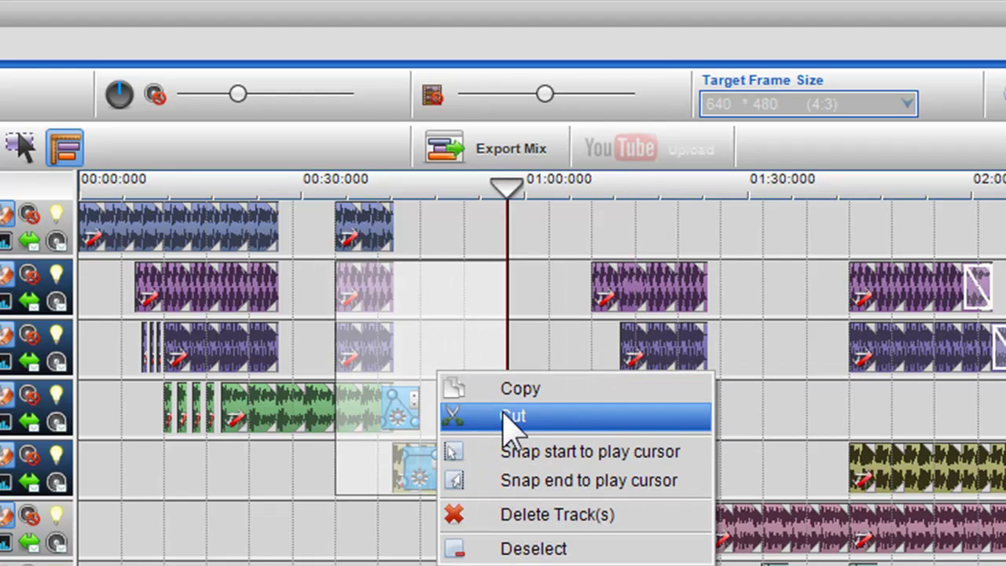
pyautogui.click(449, 310)
# Step: Snap the selection's start and end to the playhead, ending at 00:45:527
pyautogui.moveTo(506, 243); pyautogui.dragTo(347, 243)
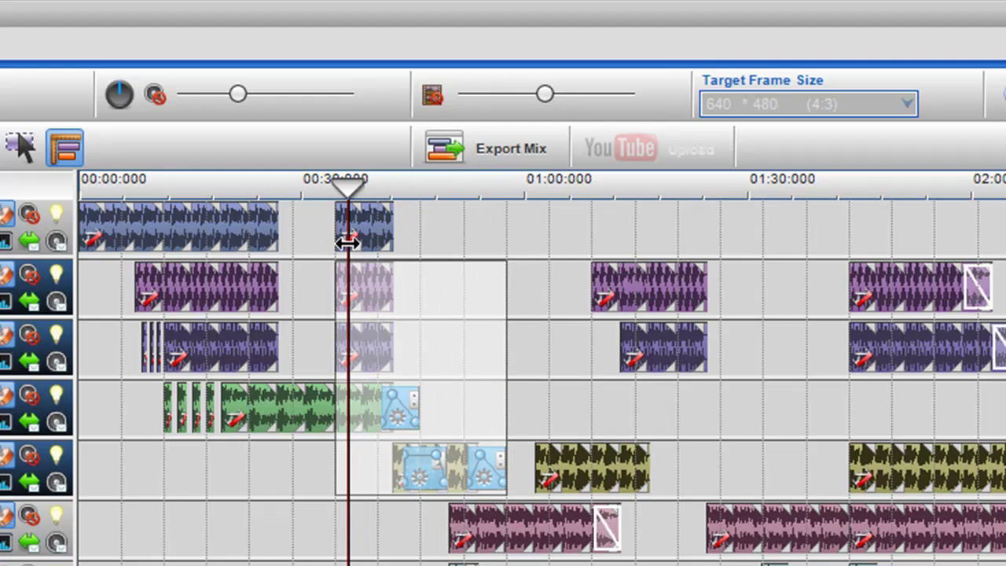
pyautogui.rightClick(350, 280)
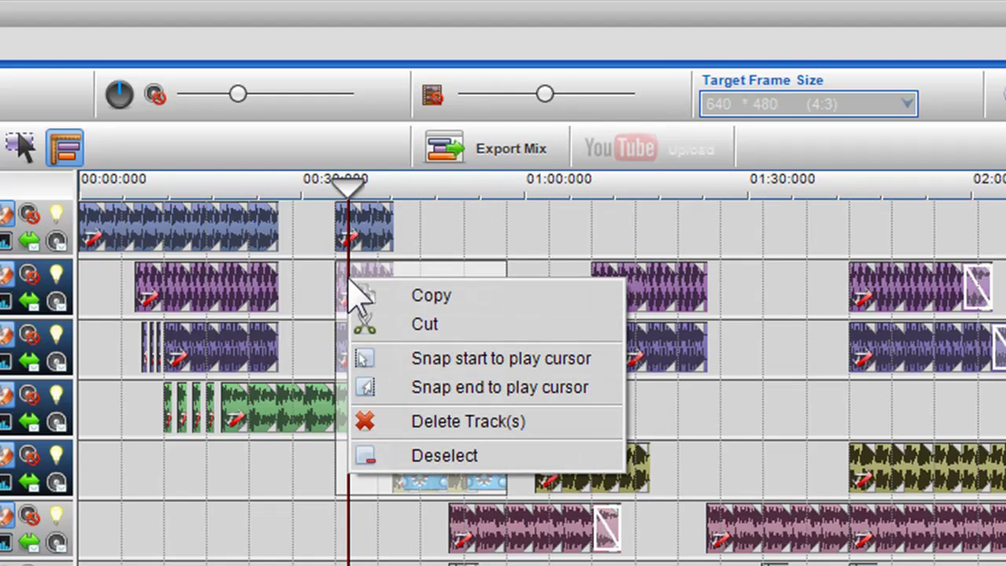
pyautogui.click(397, 352)
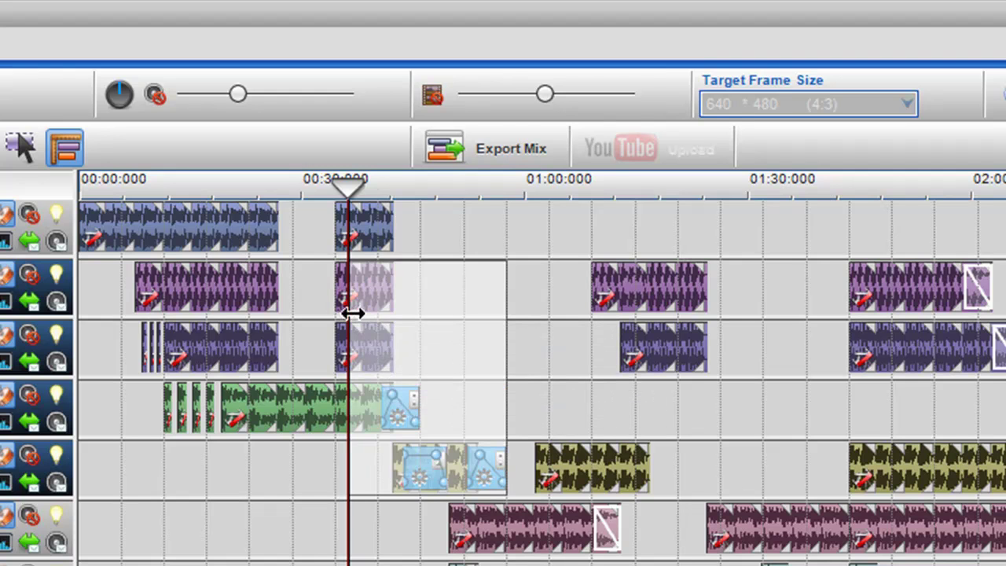
pyautogui.moveTo(352, 313); pyautogui.dragTo(418, 329)
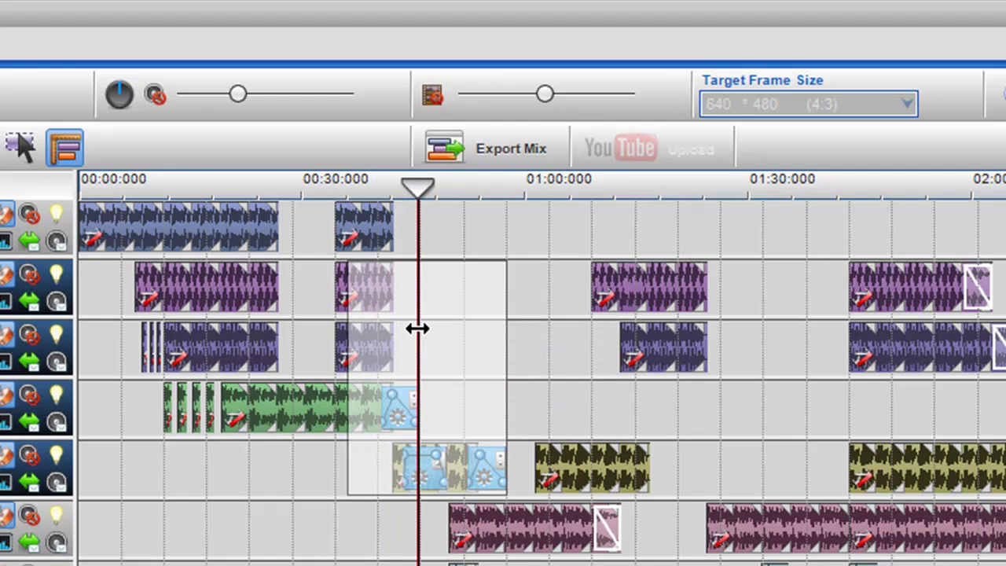
pyautogui.rightClick(420, 330)
pyautogui.click(533, 430)
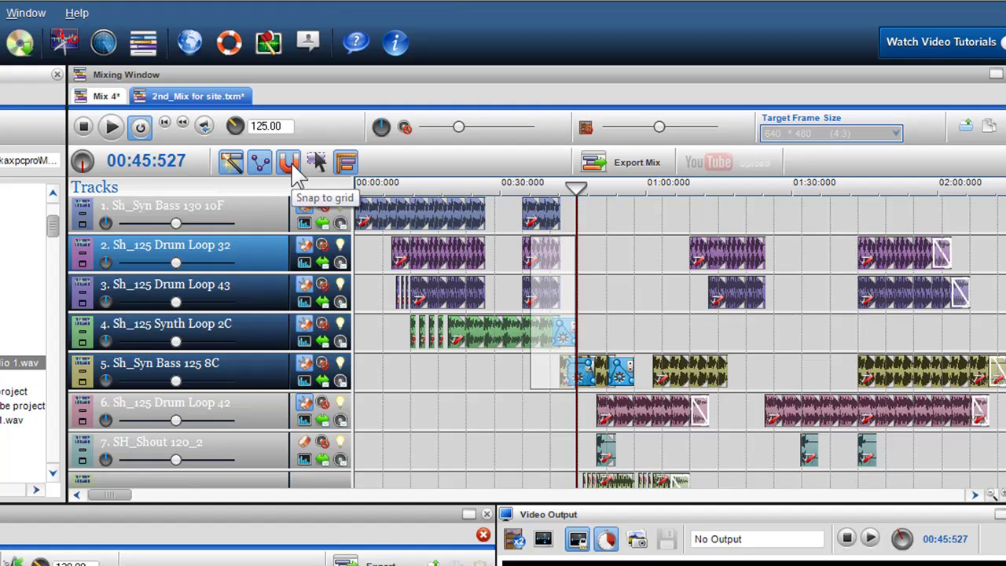
# Step: Toggle Snap to grid and return to the Mix 4 tab showing its two HH_BonusBeats tracks
pyautogui.click(291, 165)
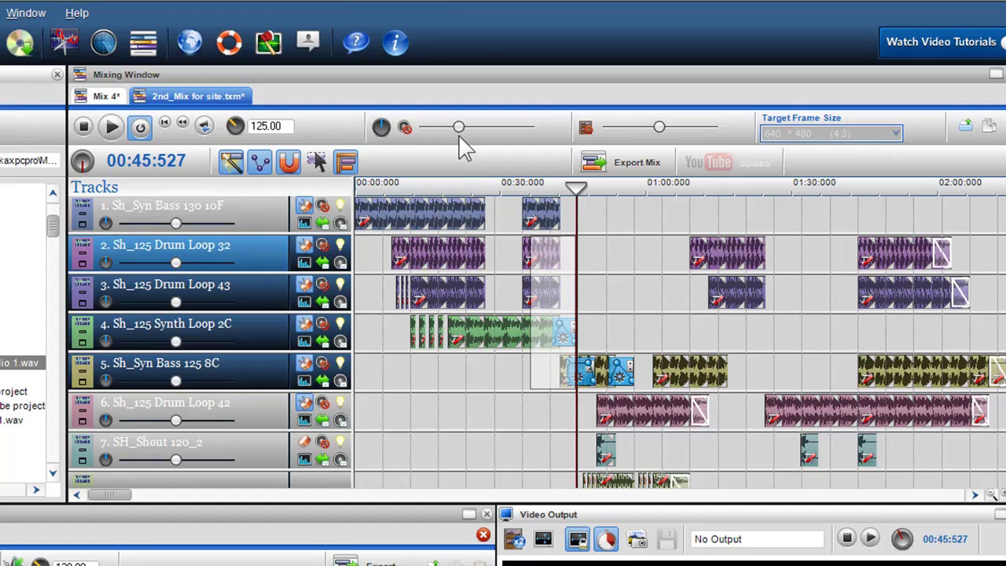
pyautogui.moveTo(461, 134)
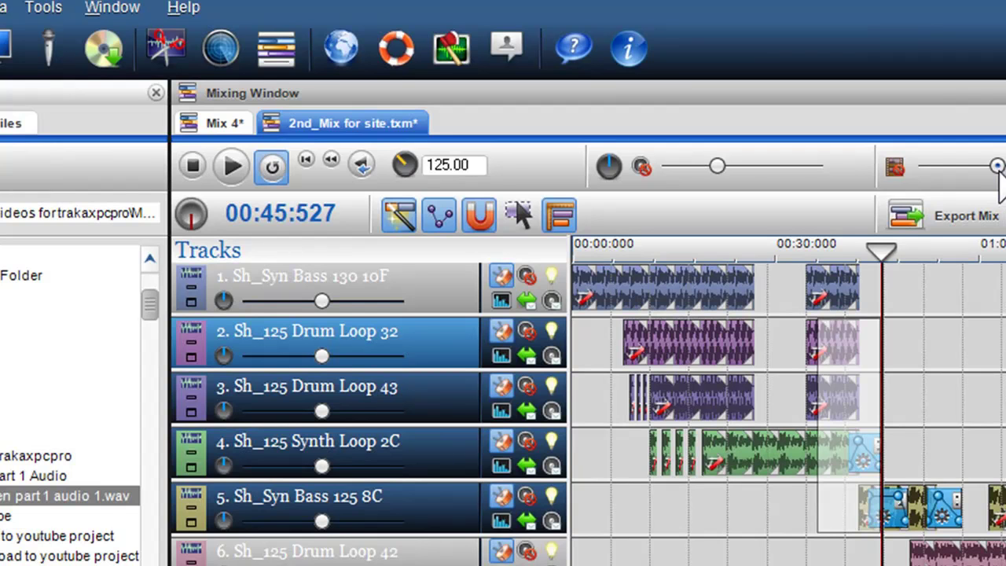
pyautogui.click(230, 128)
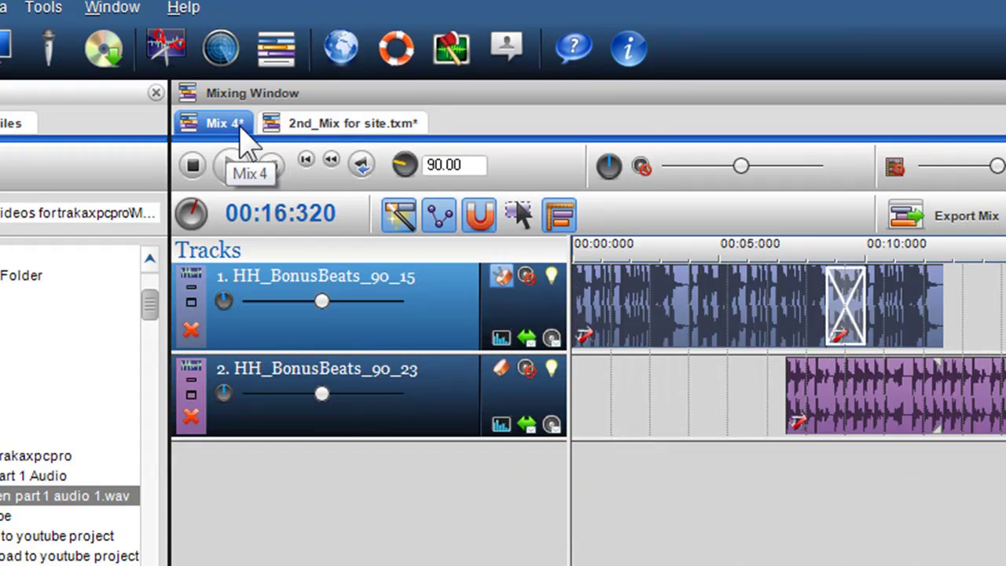
pyautogui.click(330, 127)
pyautogui.click(225, 128)
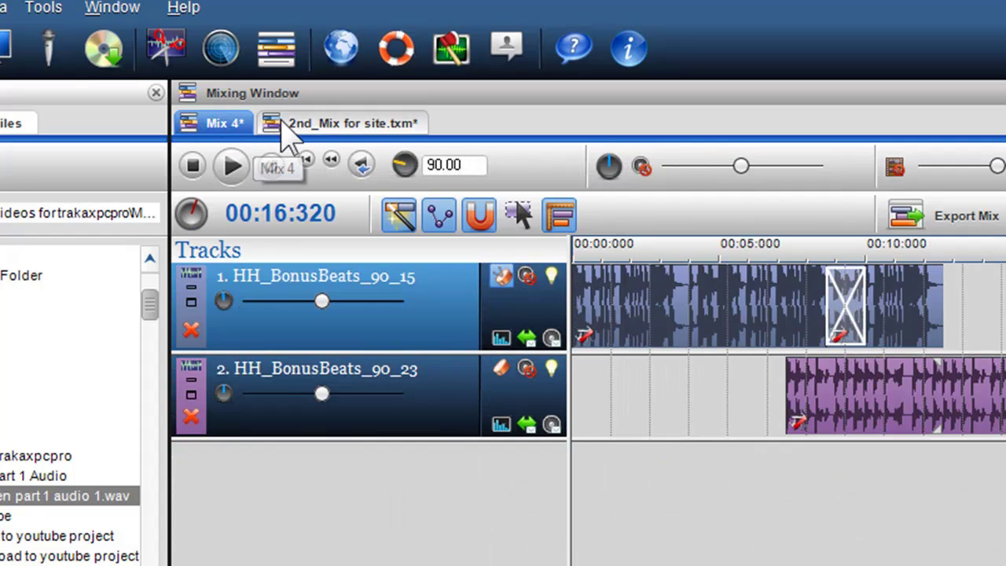